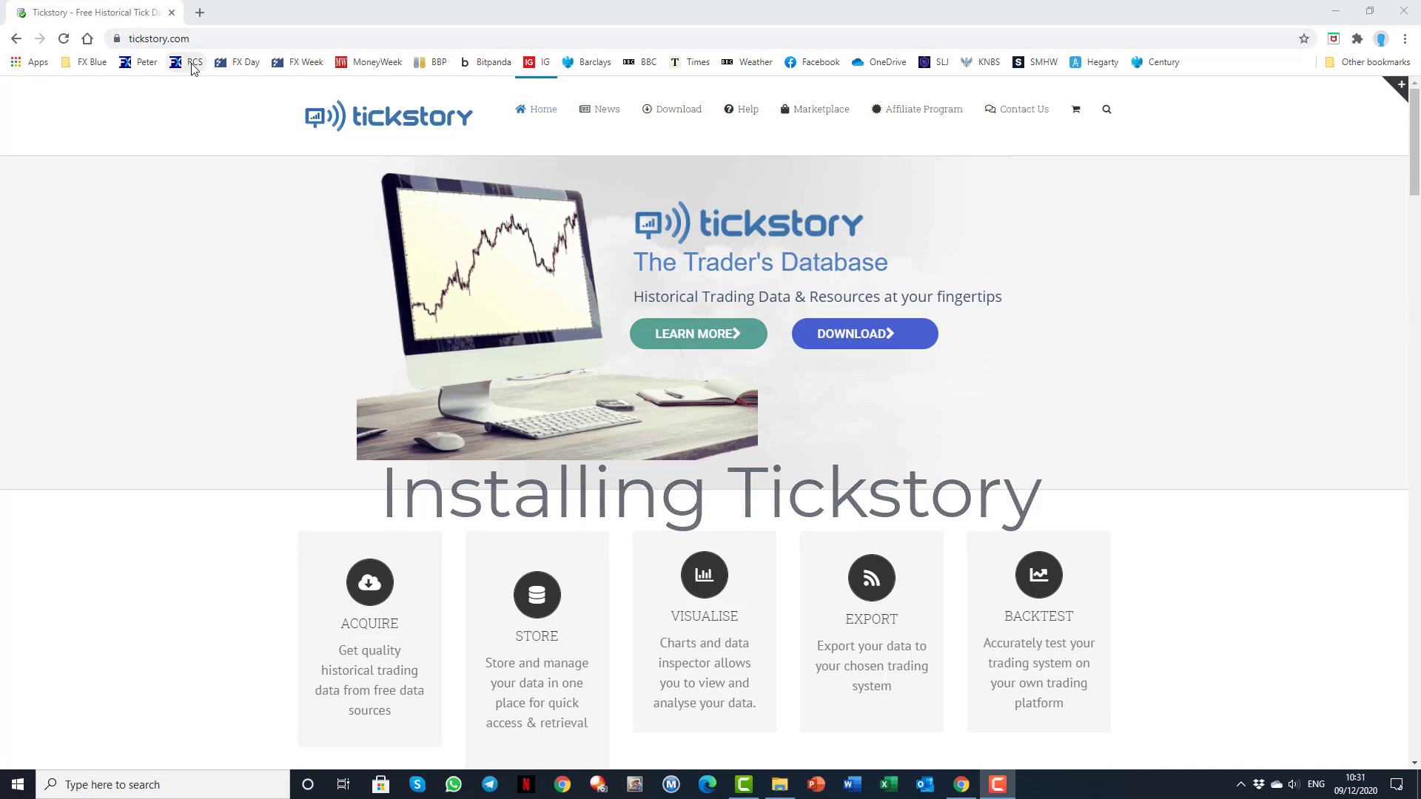
- Go from the Tickstory download page to the Tickstory Standard checkout and deselect the Monthly Updates and Support Subscription
left_click(847, 337)
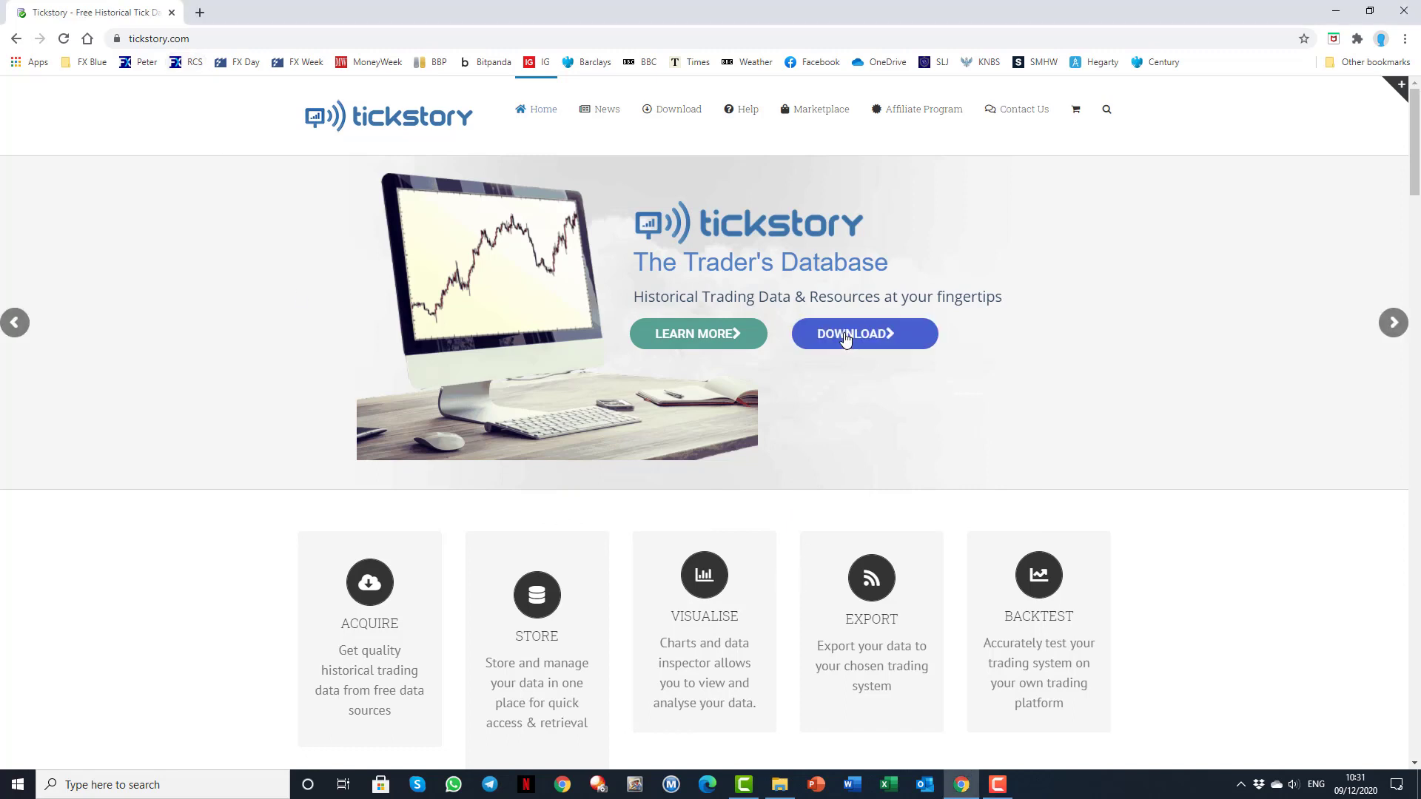
left_click(847, 337)
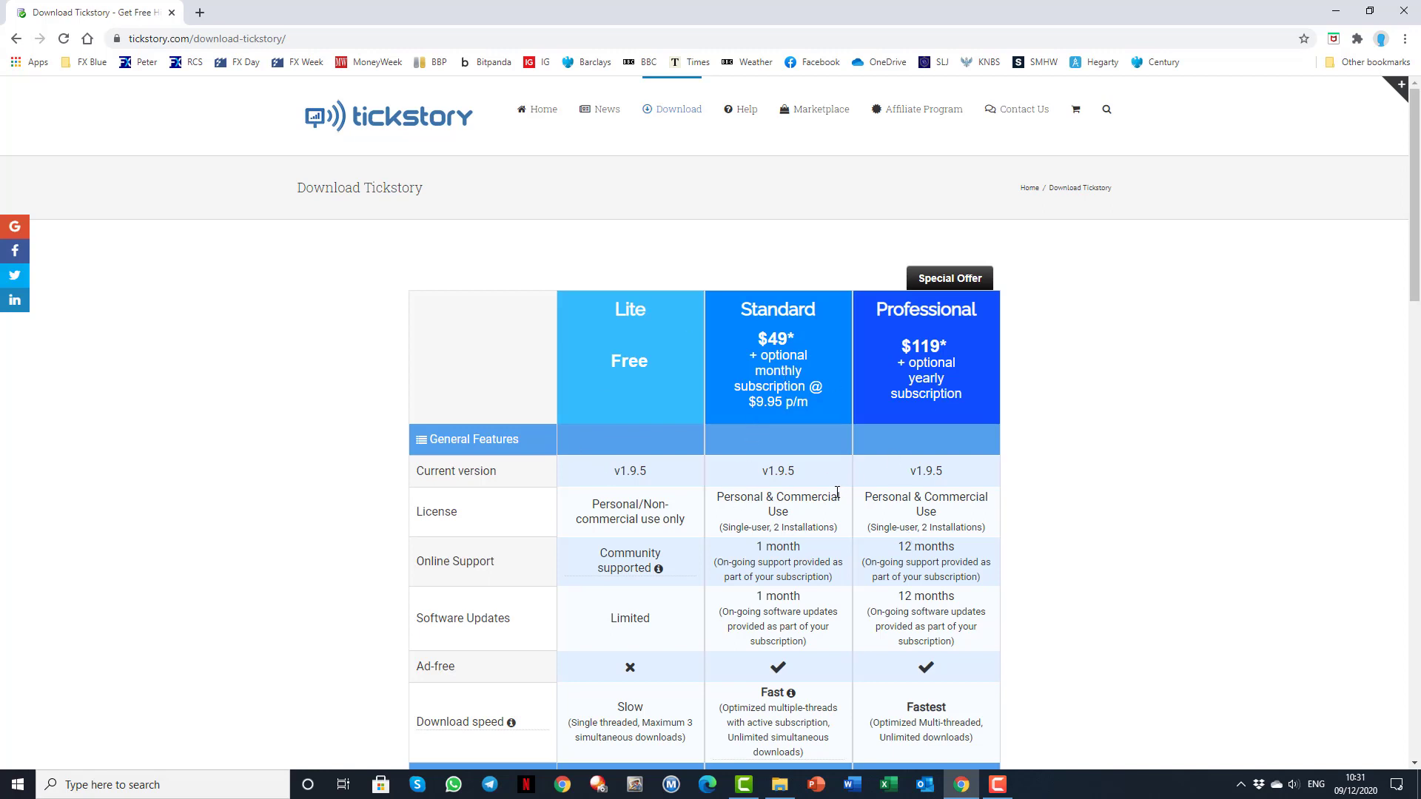
scroll(812, 469, "down", 2)
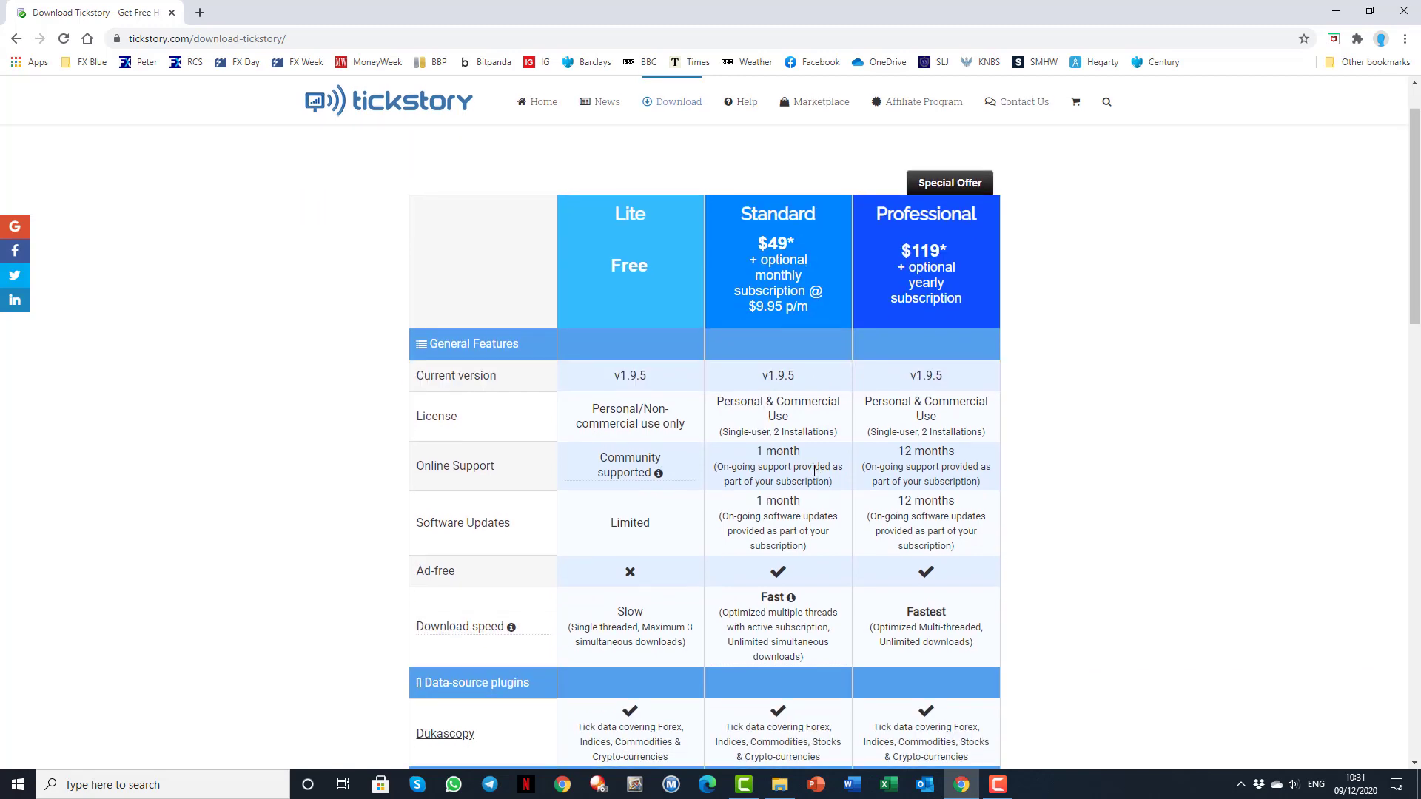
scroll(813, 469, "down", 8)
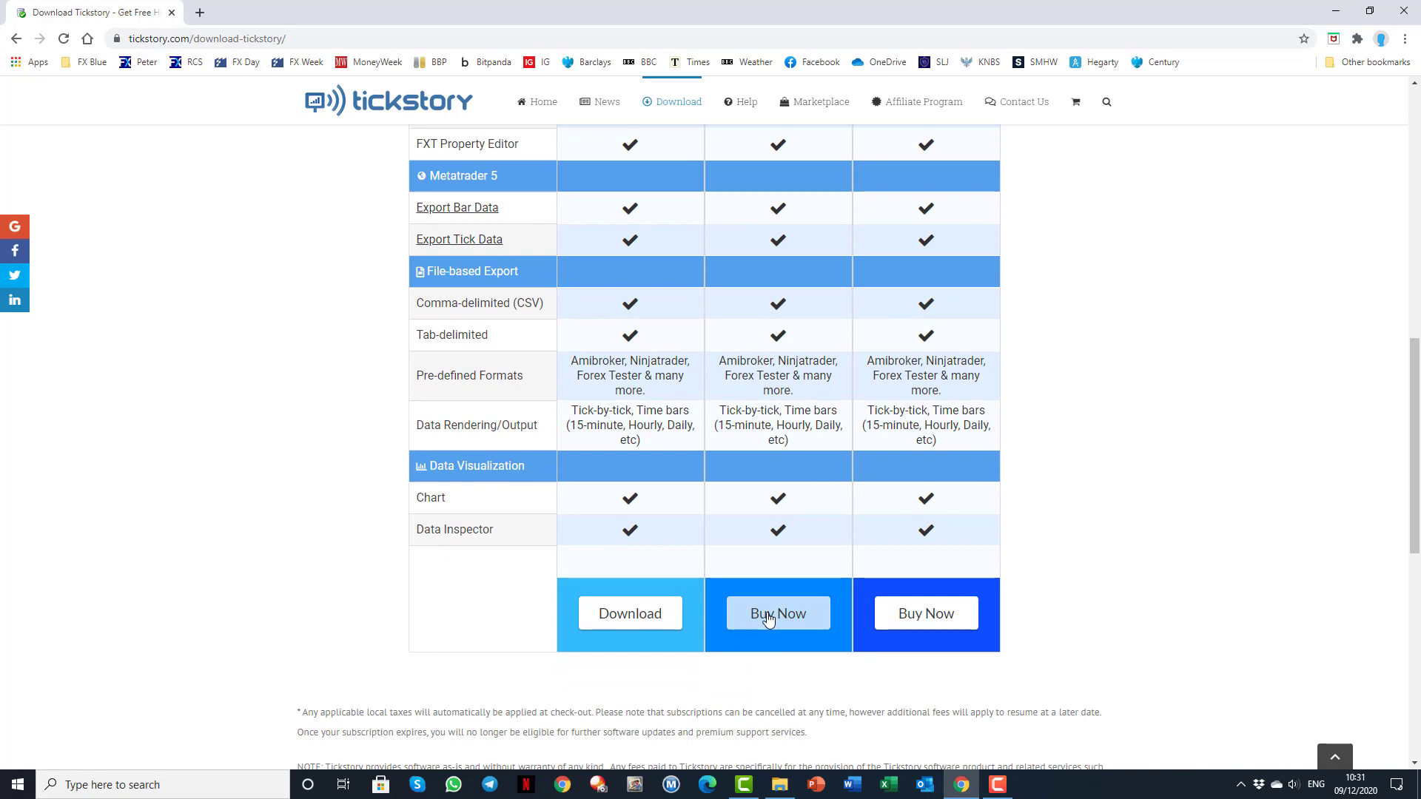
left_click(769, 621)
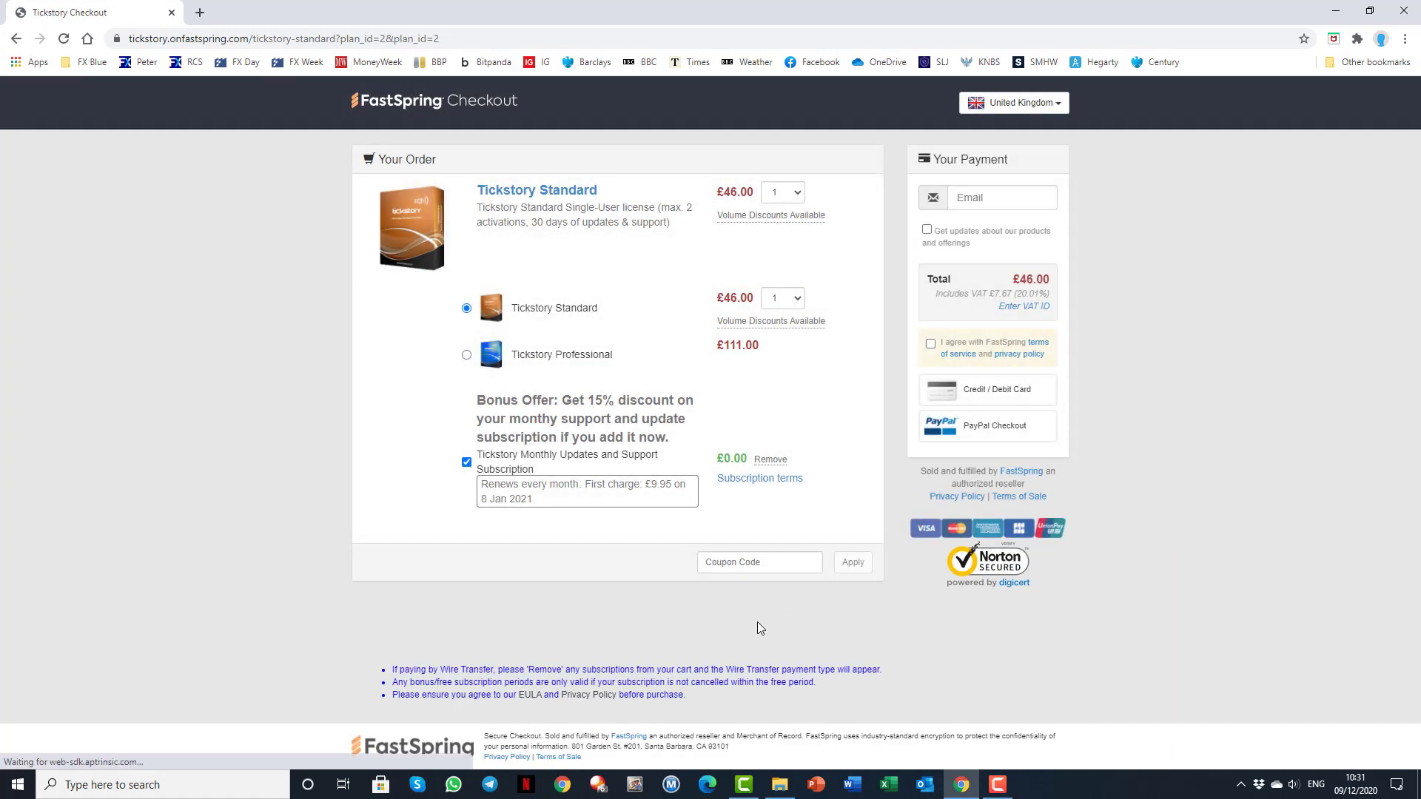
left_click(467, 463)
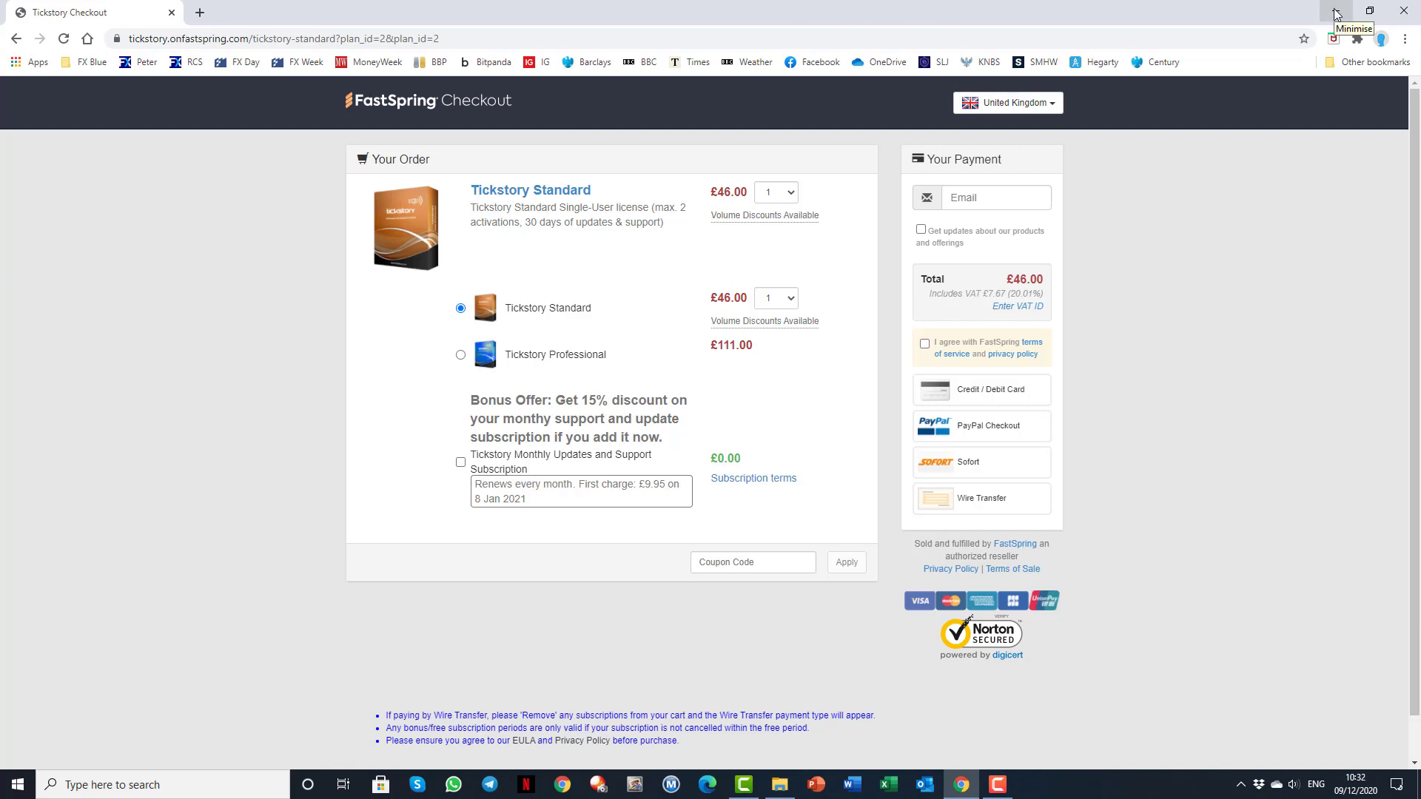
- Run tickstory_setup_1.9.6.0 from the Downloads folder and complete the Tickstory installation with a desktop shortcut
left_click(779, 785)
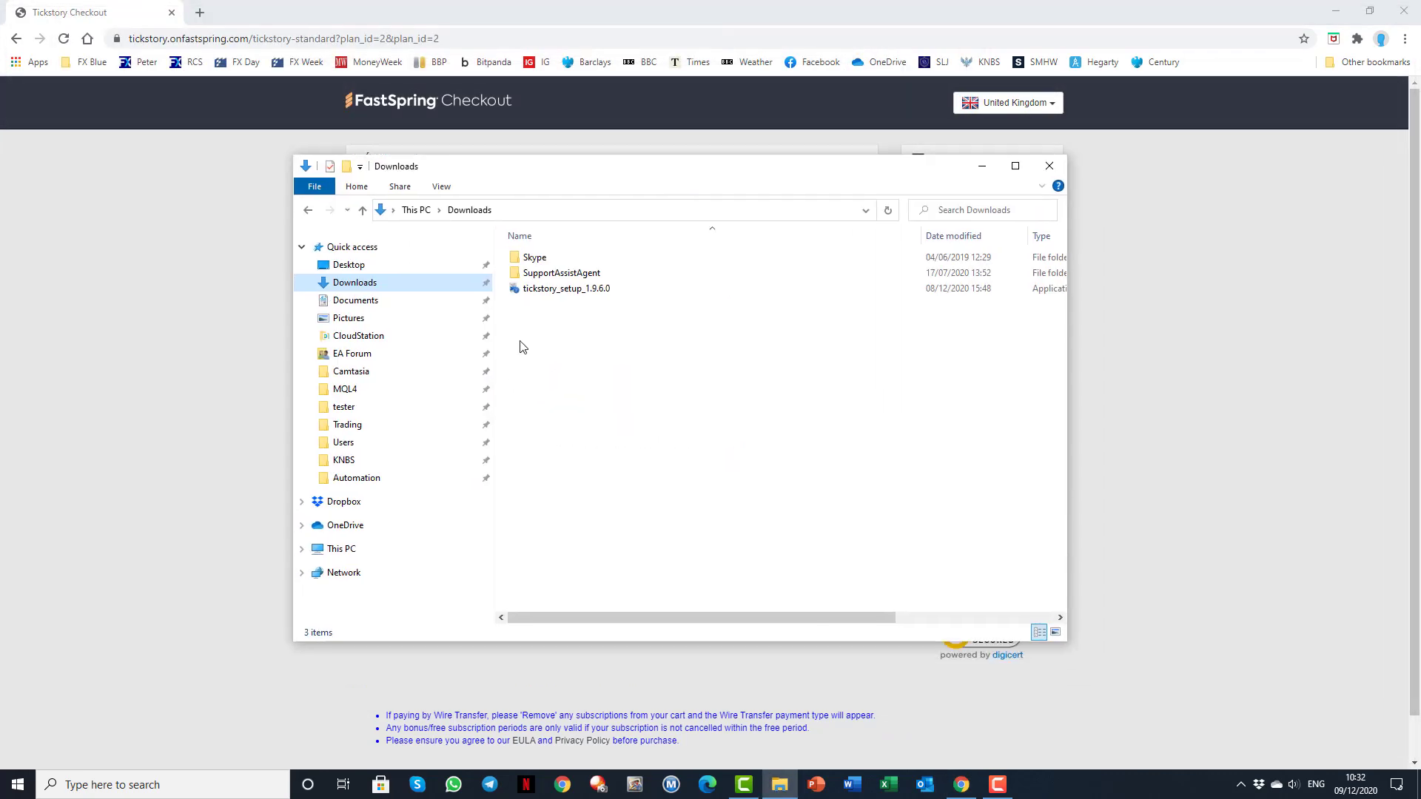
double_click(548, 291)
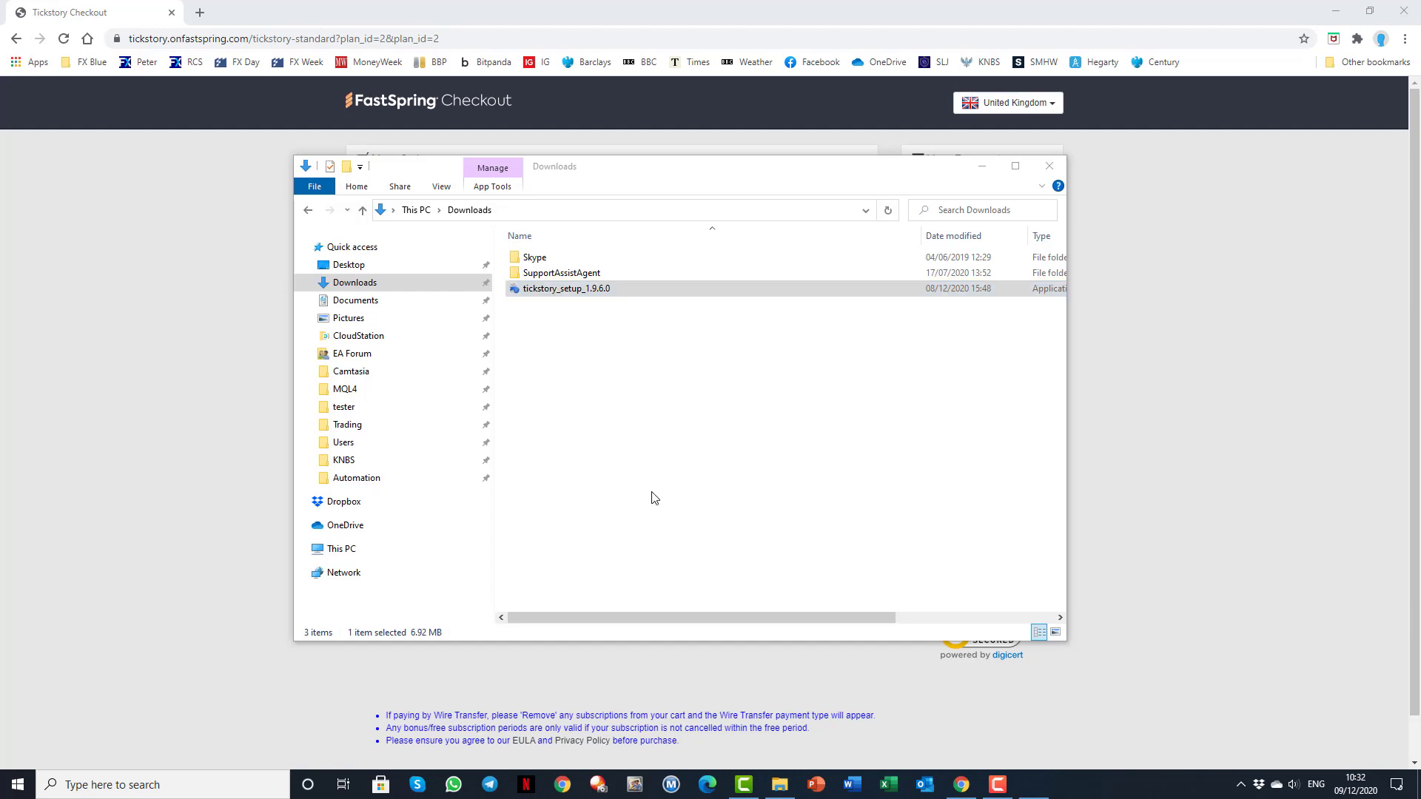
left_click(727, 431)
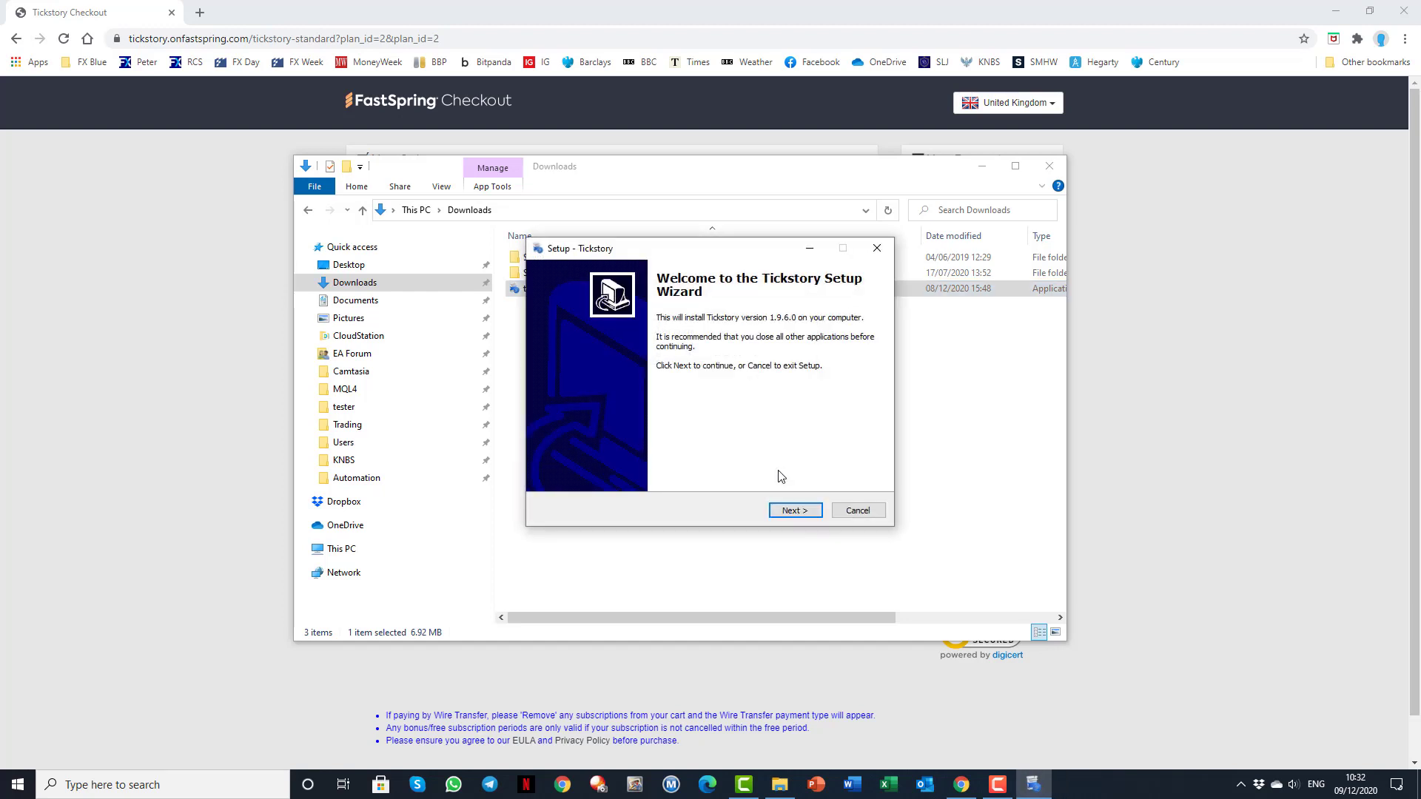
left_click(805, 515)
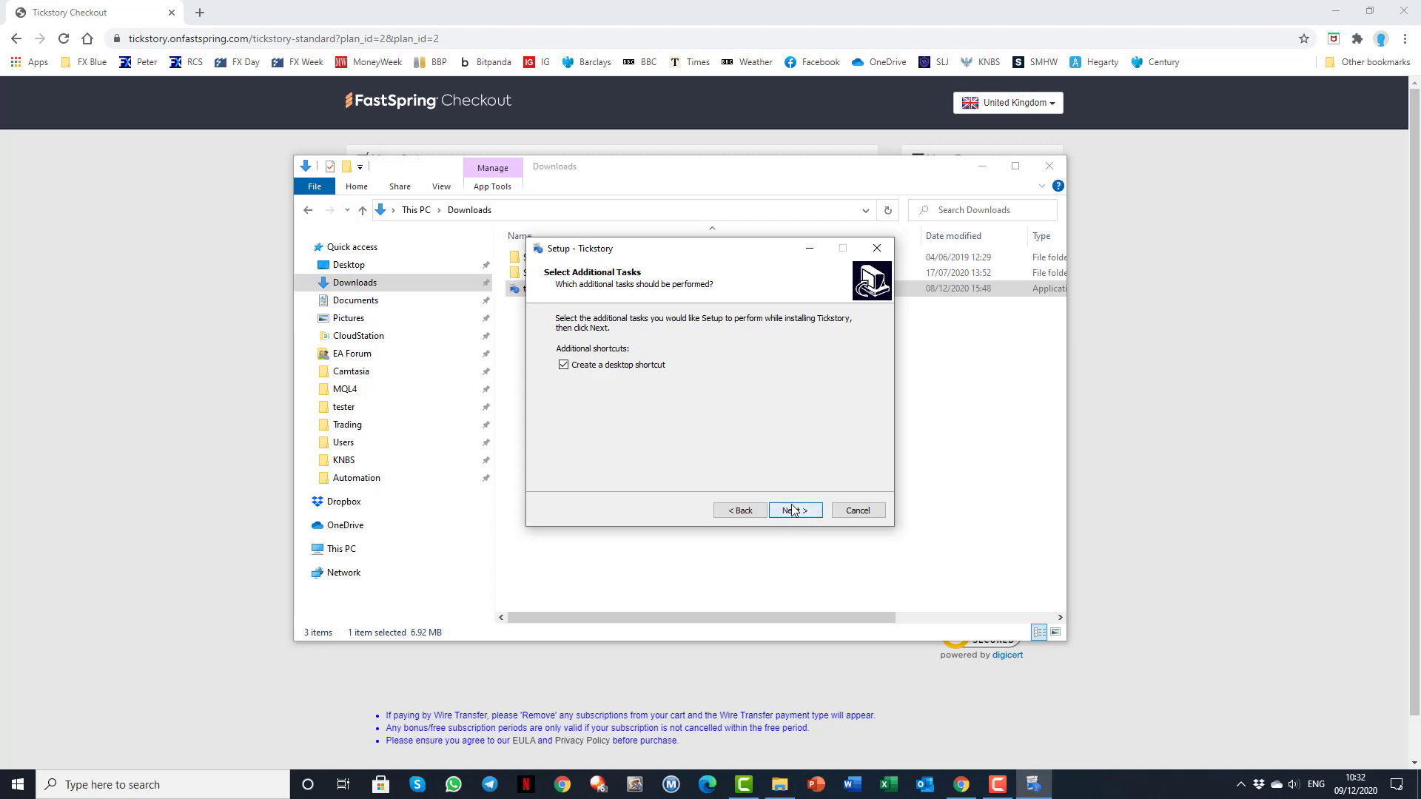
left_click(793, 510)
left_click(797, 515)
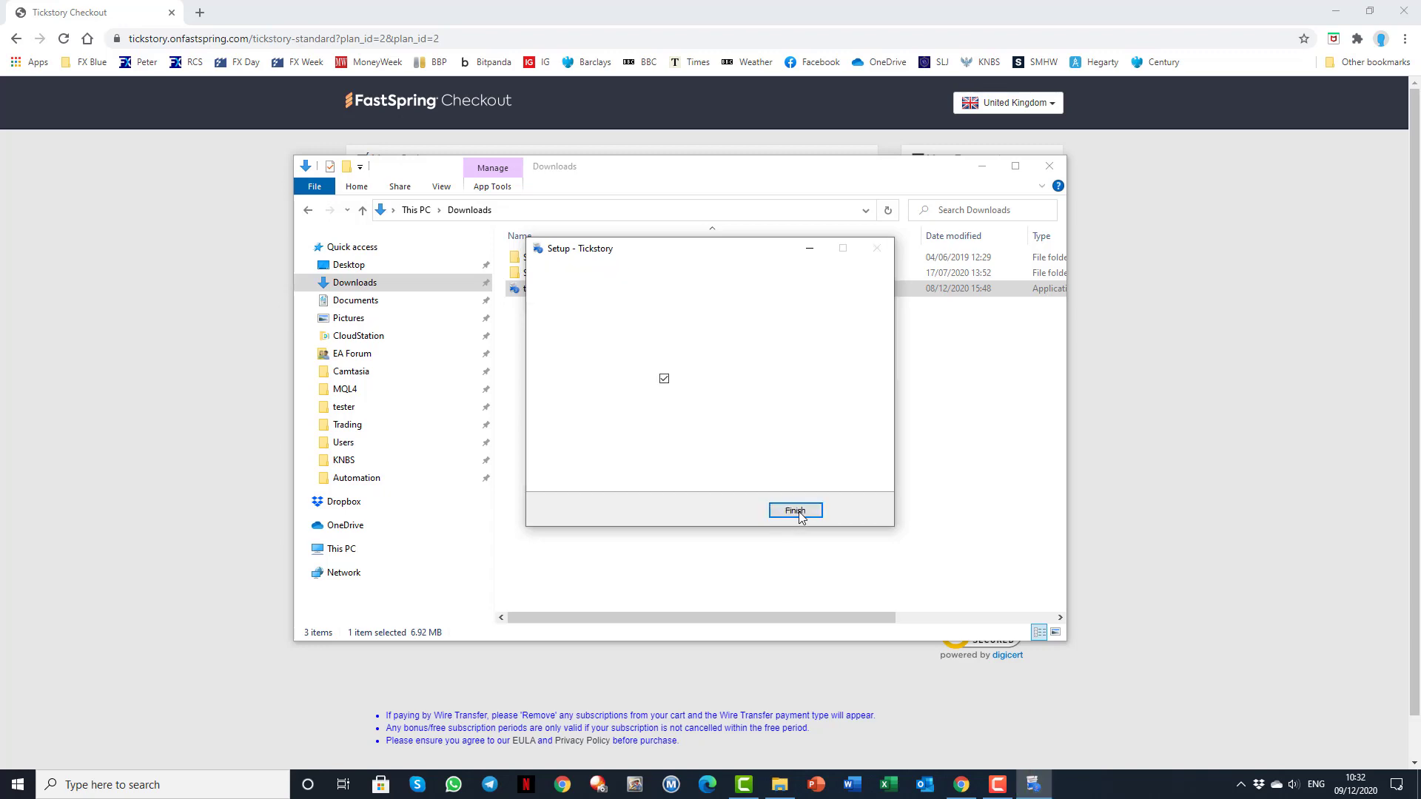
left_click(795, 511)
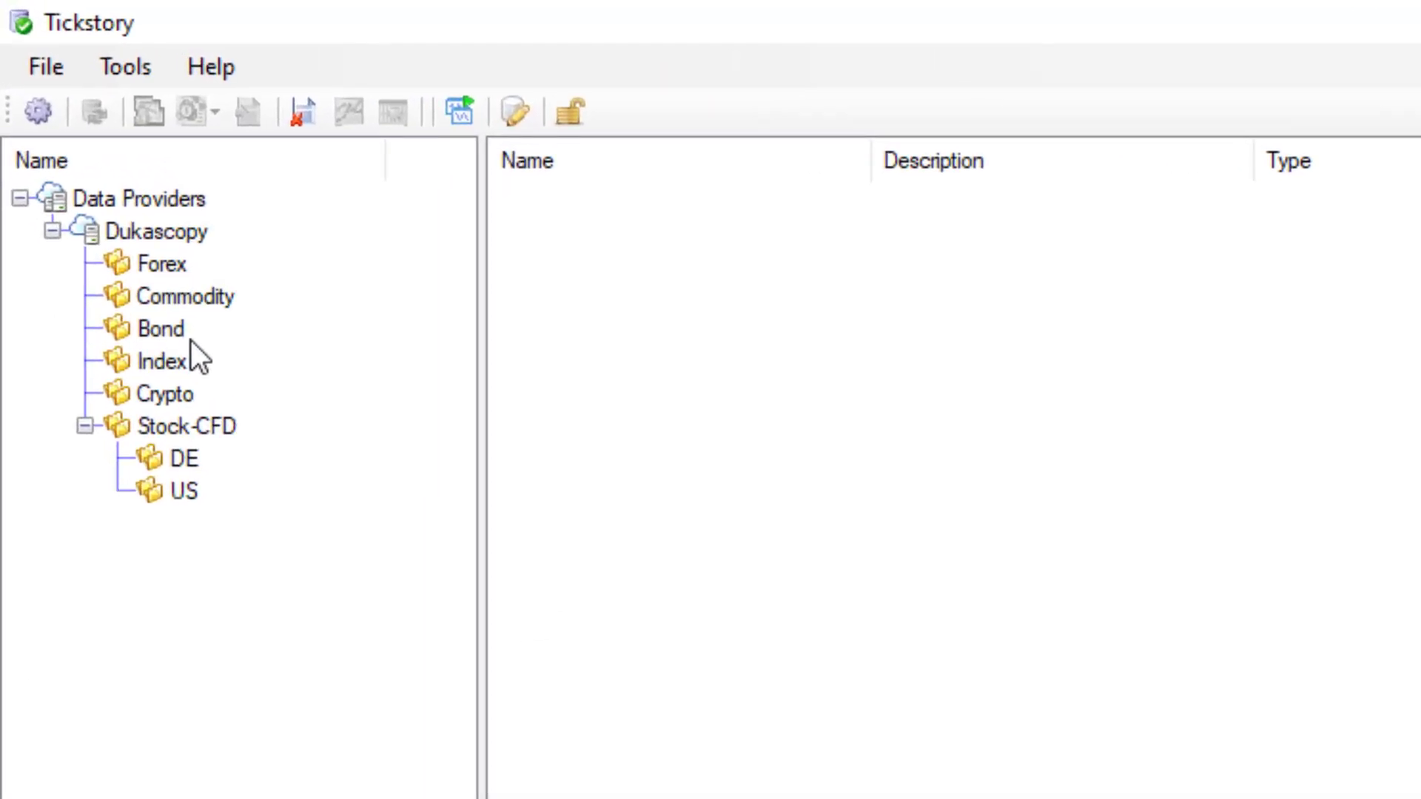
- Open Tickstory's MT4 settings and select the existing launcher command line argument
left_click(56, 69)
left_click(104, 106)
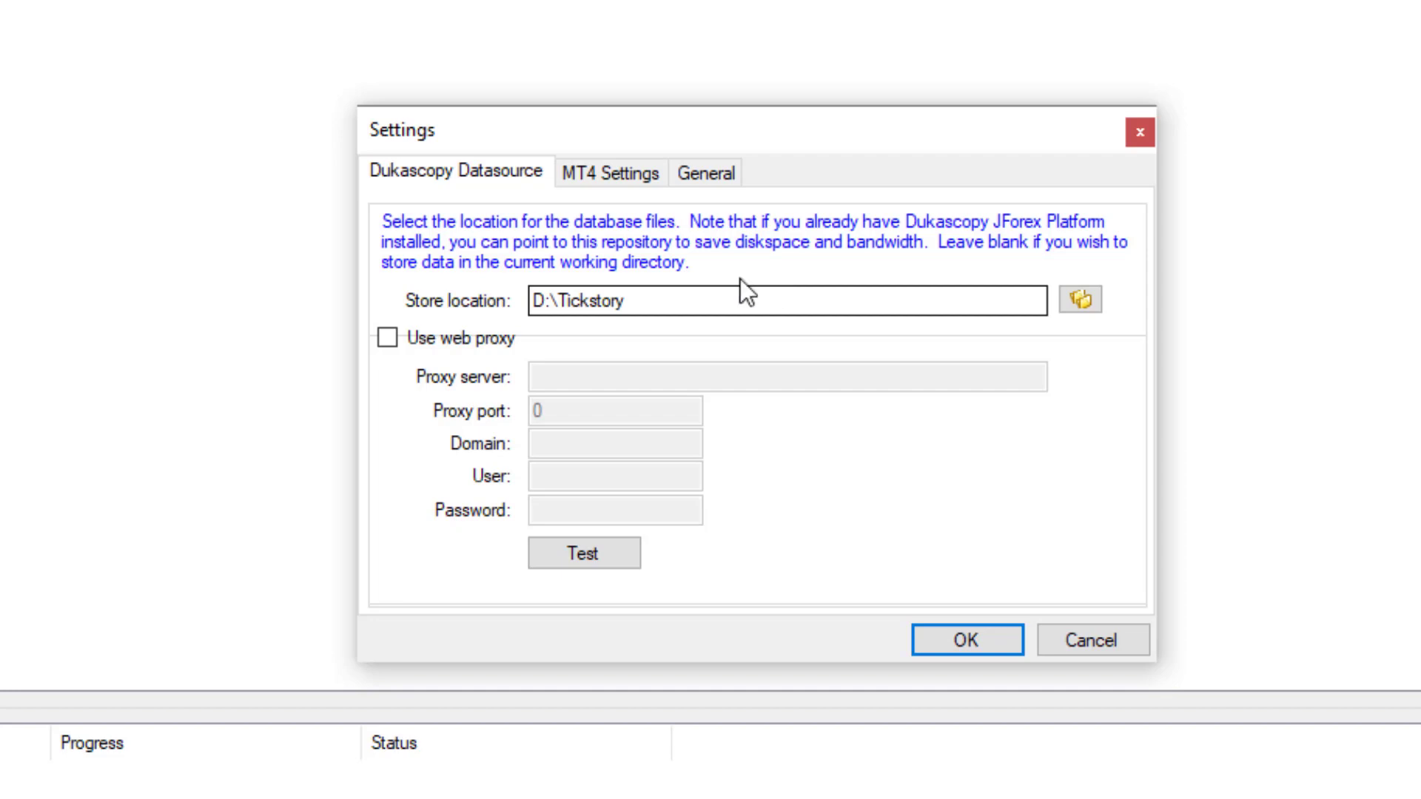
left_click(602, 167)
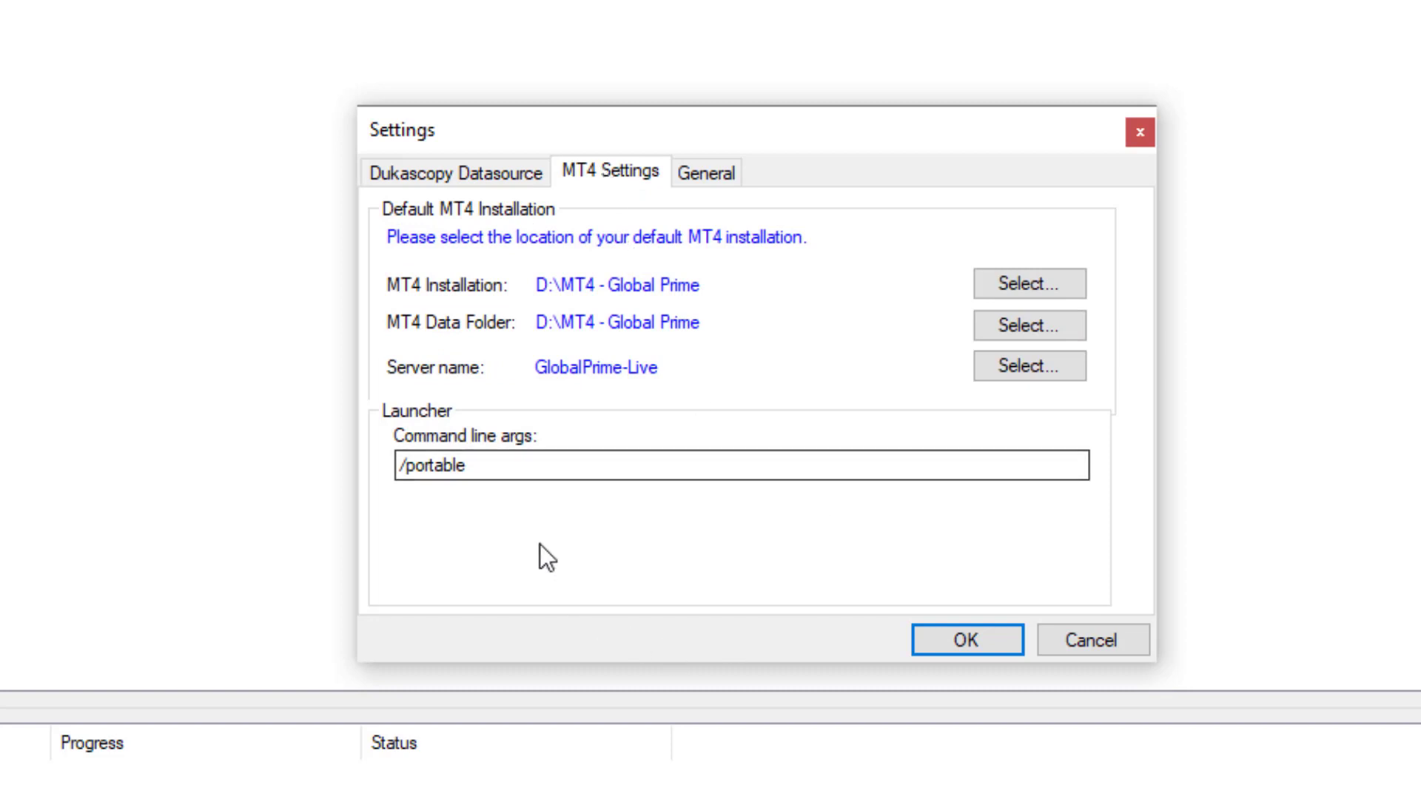
left_click(483, 464)
left_click_drag(483, 465, 319, 464)
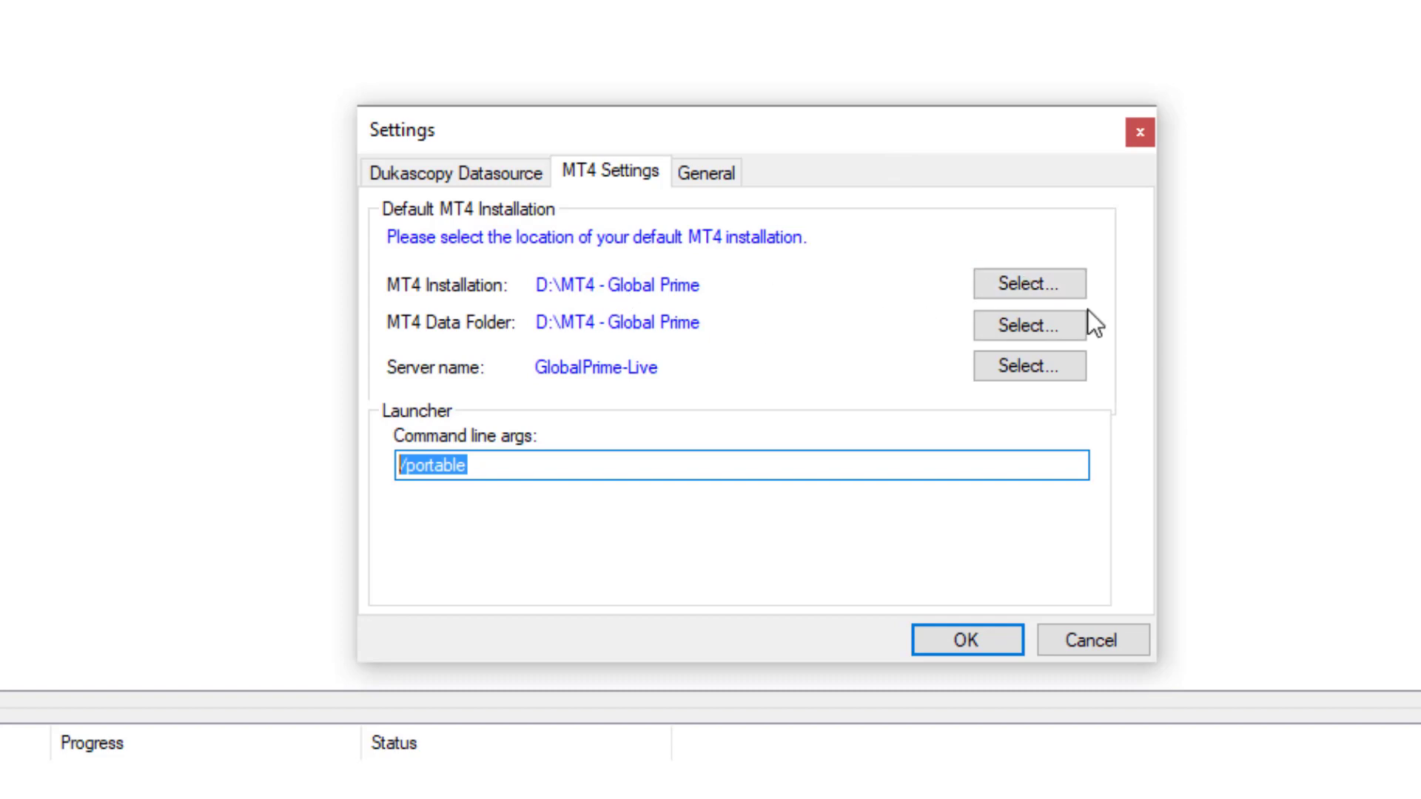
- Set the default MT4 installation to the "MT4 - IFS Markets" folder on the D: drive
left_click(1033, 285)
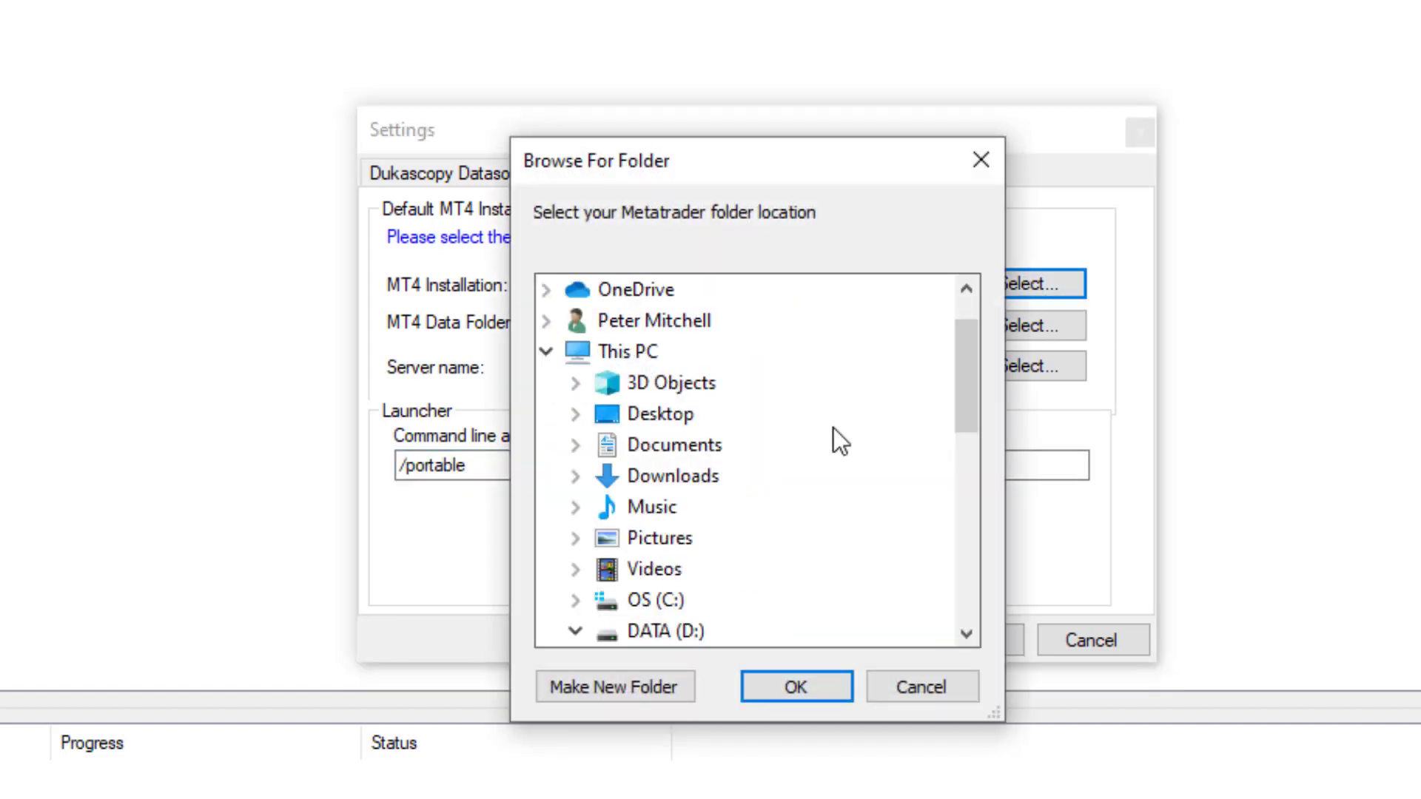
scroll(798, 439, "down", 5)
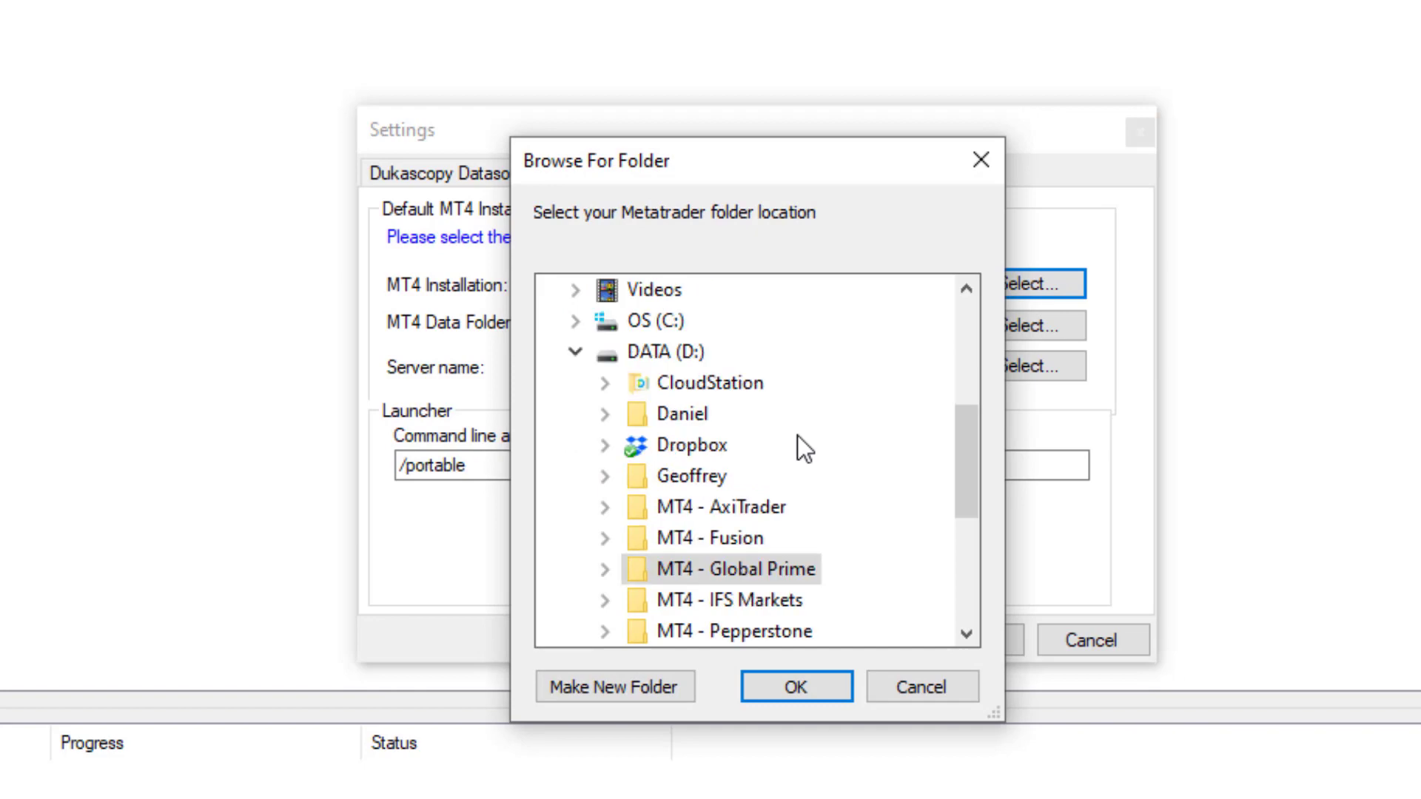
scroll(790, 473, "up", 1)
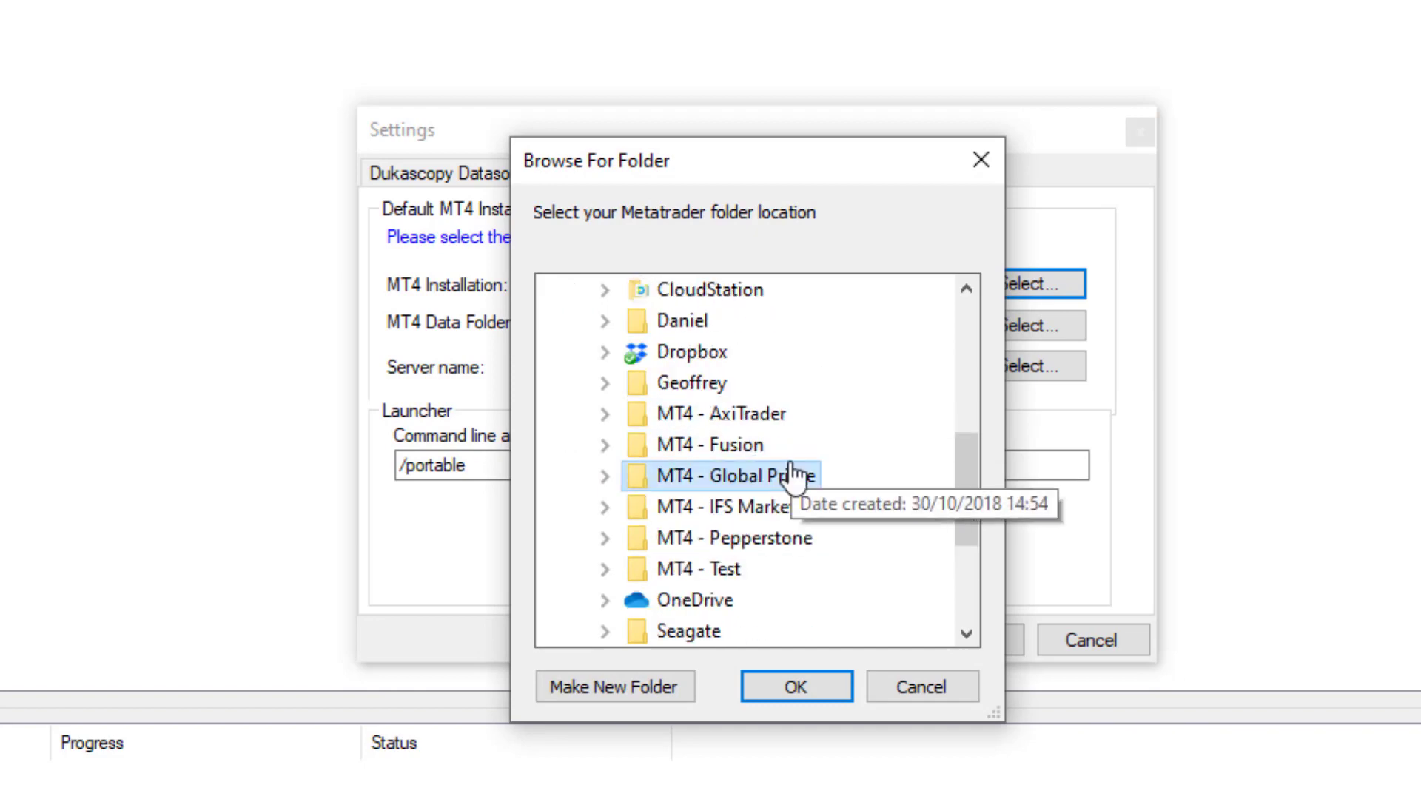
scroll(790, 476, "up", 1)
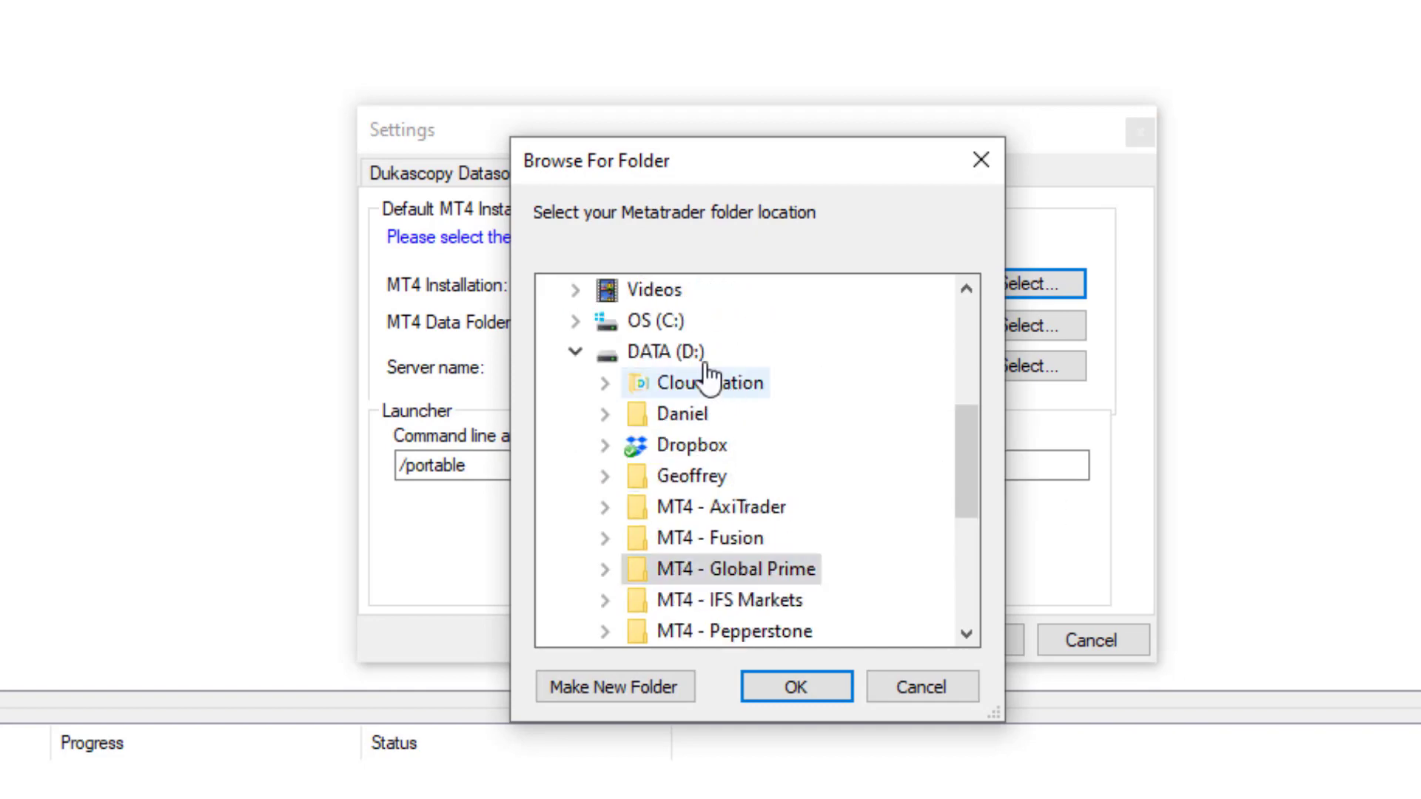
scroll(834, 431, "down", 1)
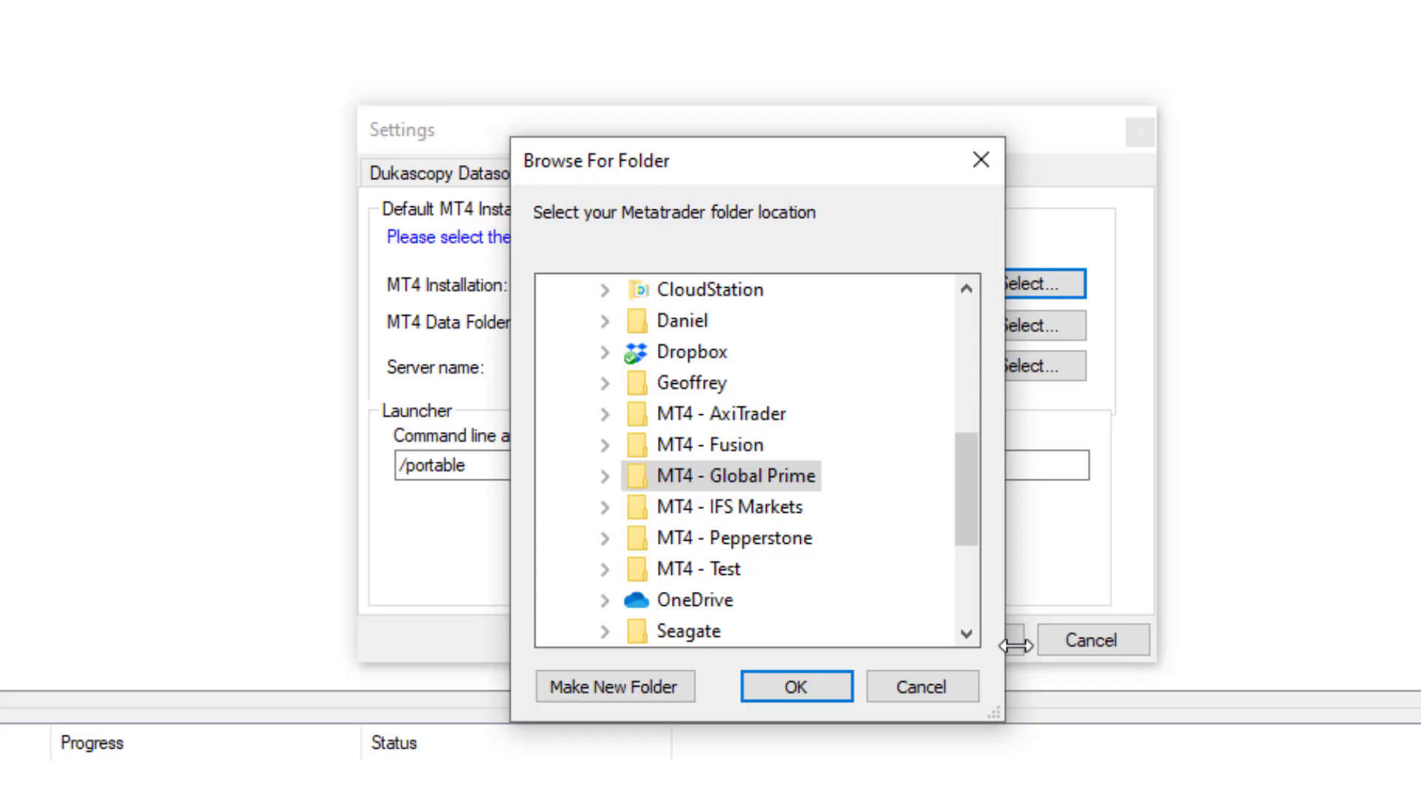
left_click(635, 510)
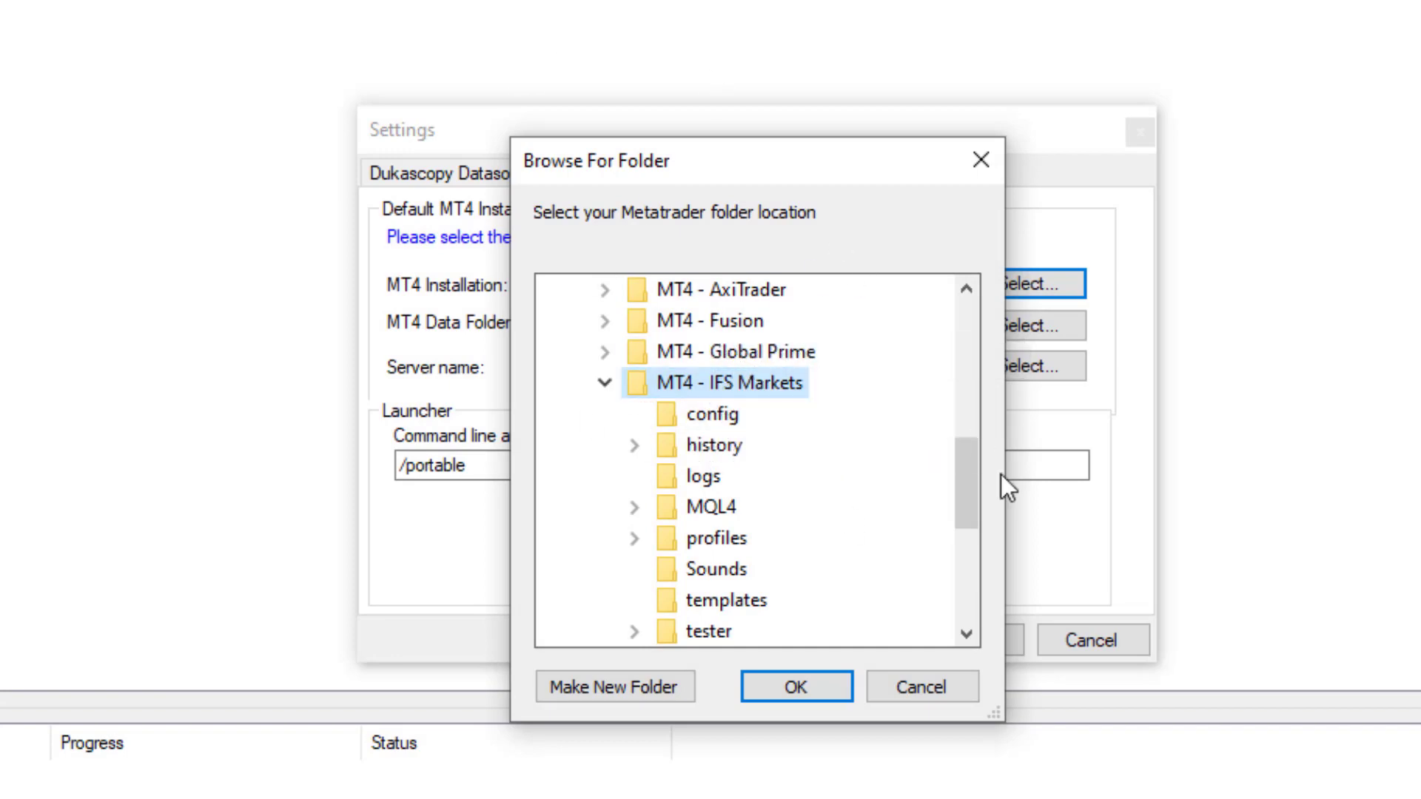
left_click(792, 689)
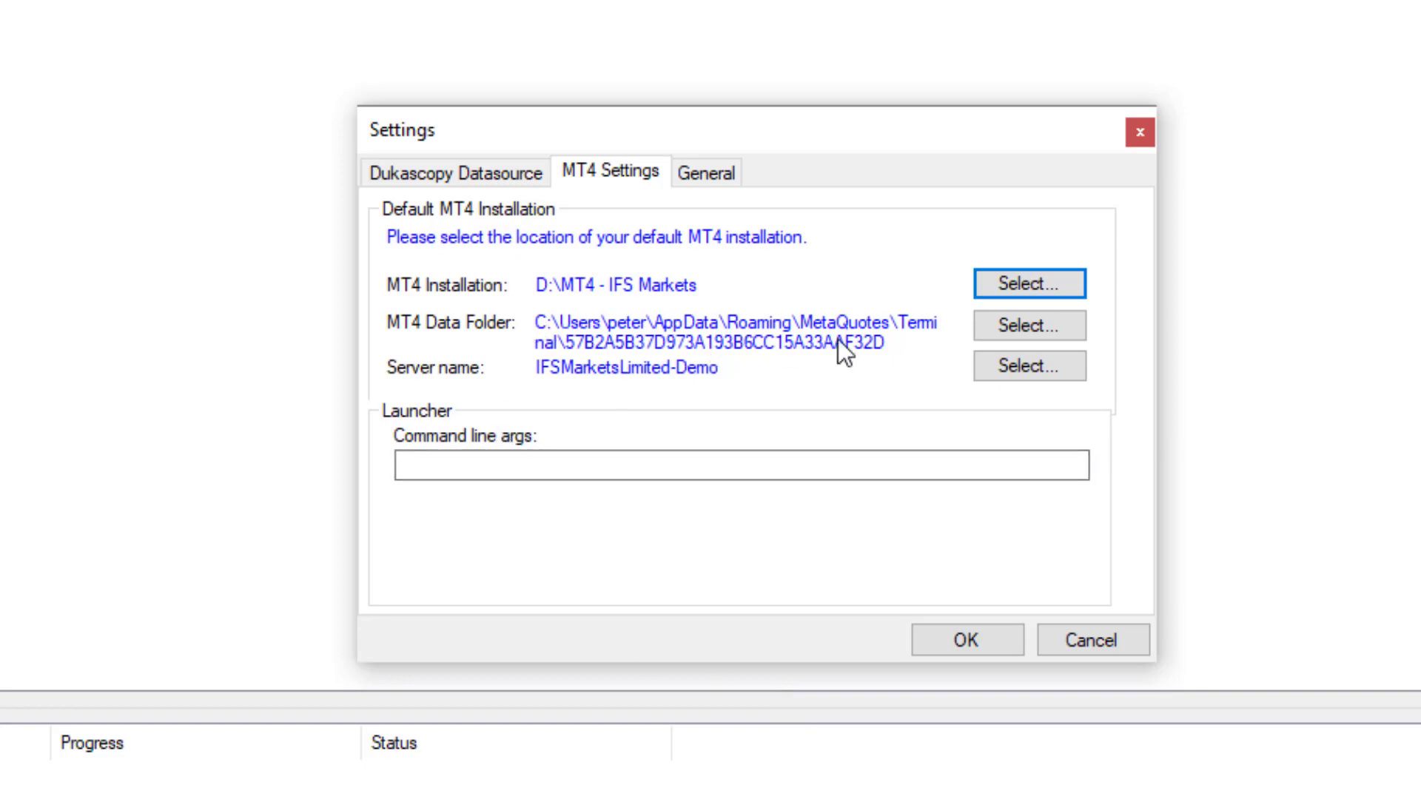
- Set the MT4 data folder to D:\MT4 - IFS Markets
left_click(1025, 328)
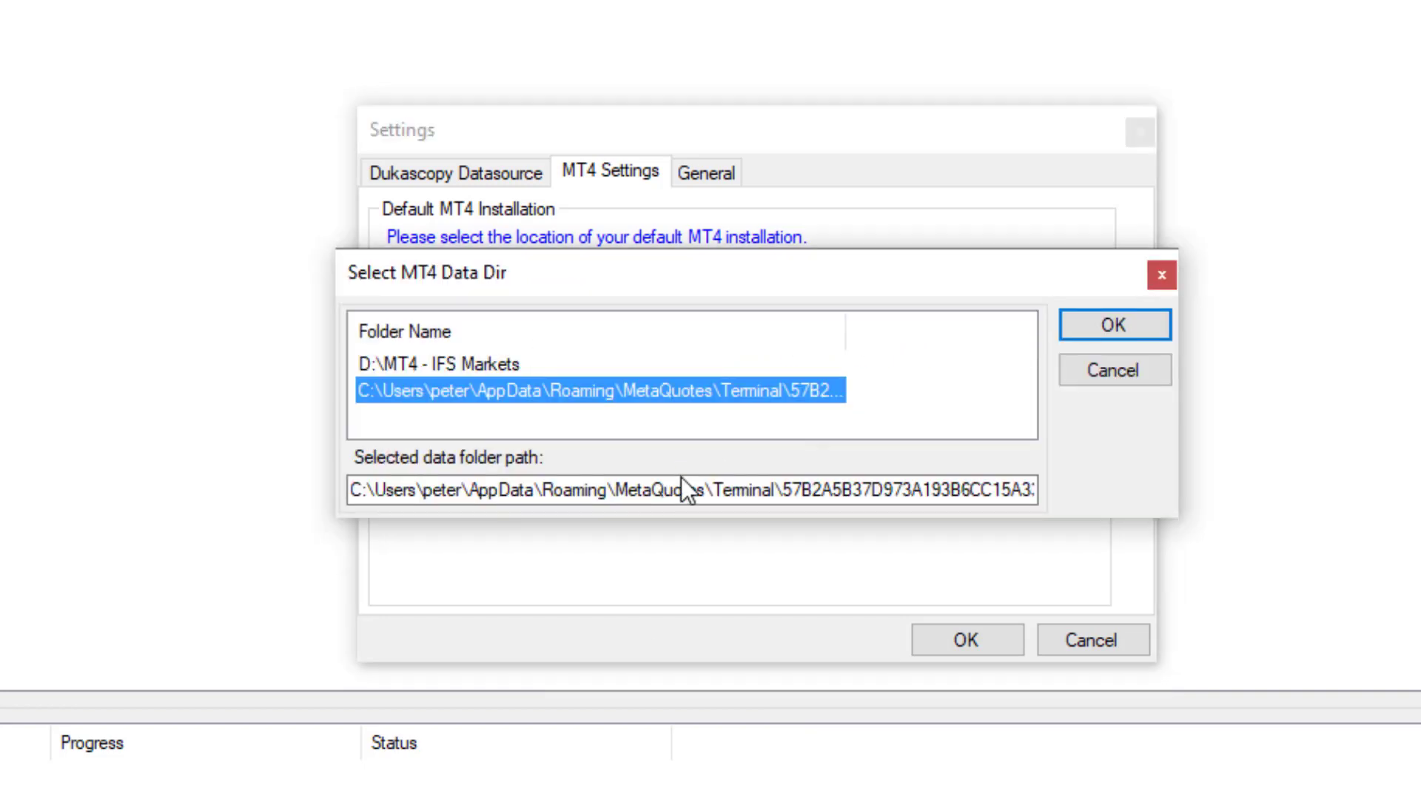
left_click(481, 364)
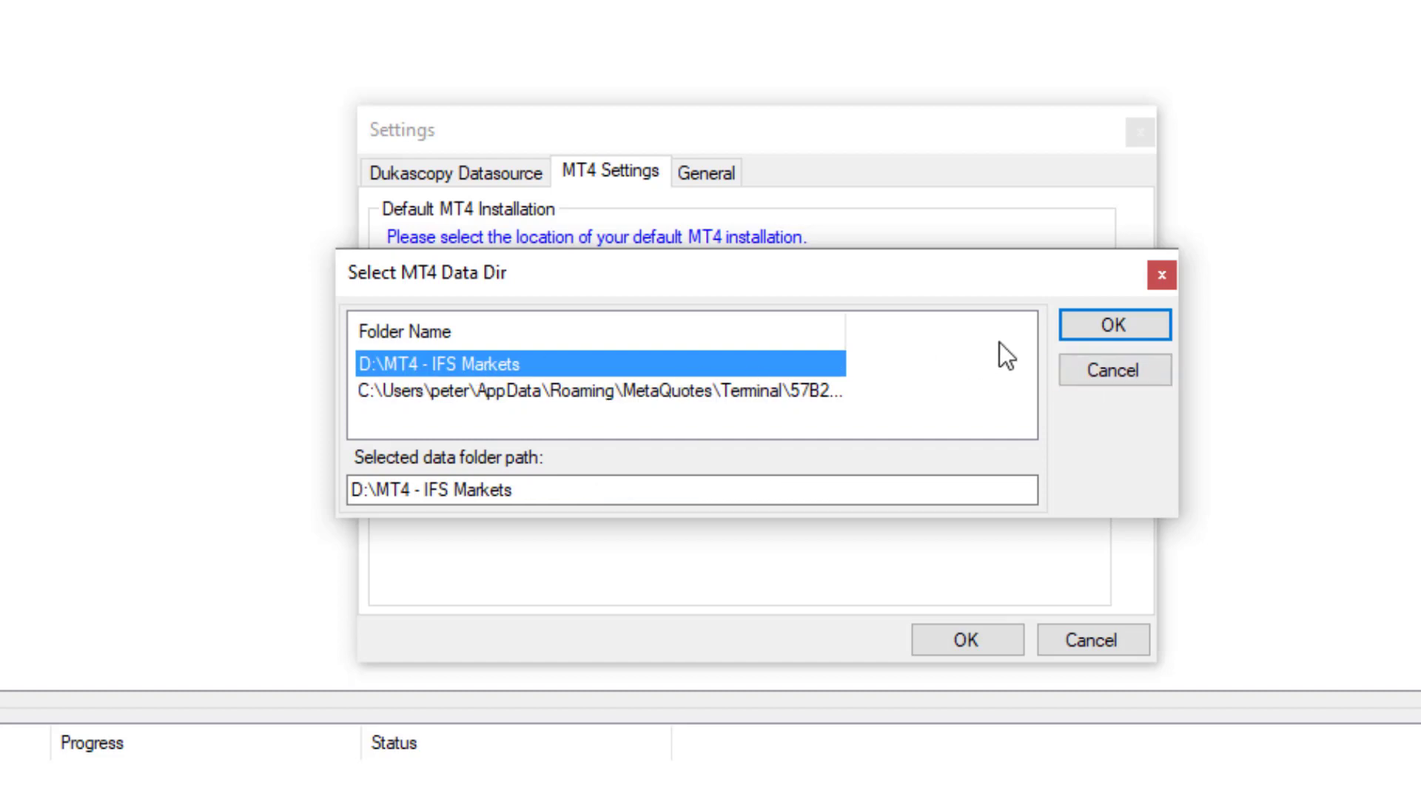
left_click(1097, 326)
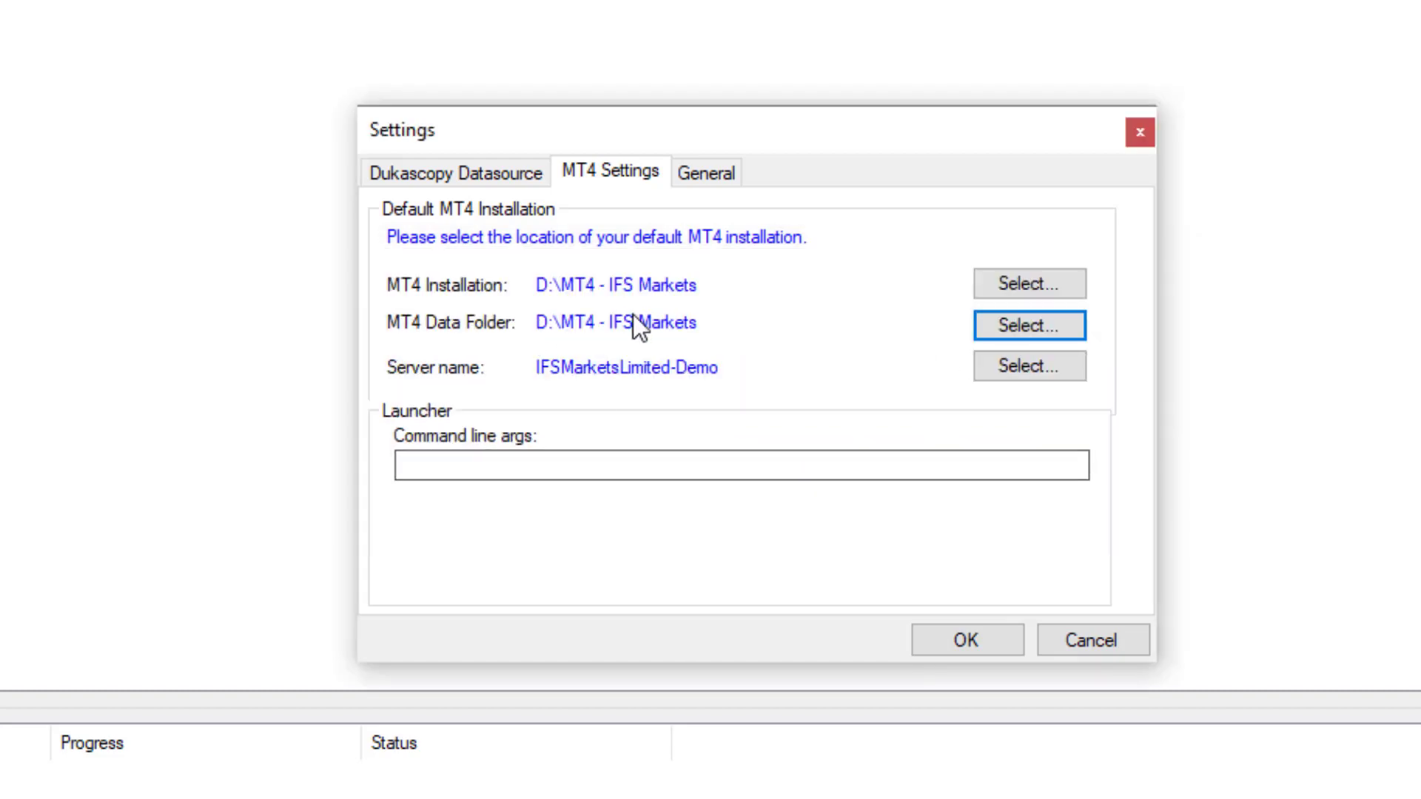
- Set the launcher's command line arguments to /portable and save the settings
left_click(426, 478)
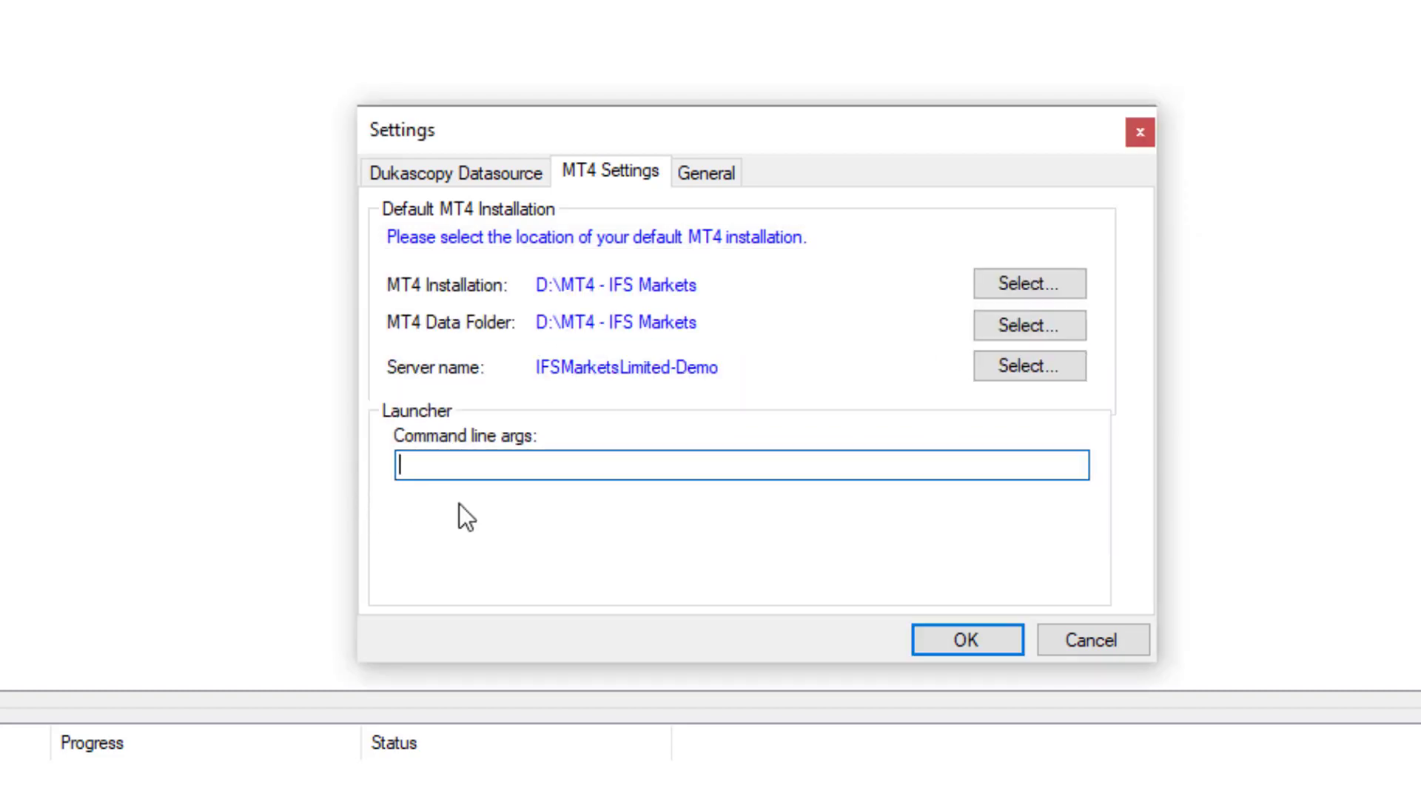
type("/")
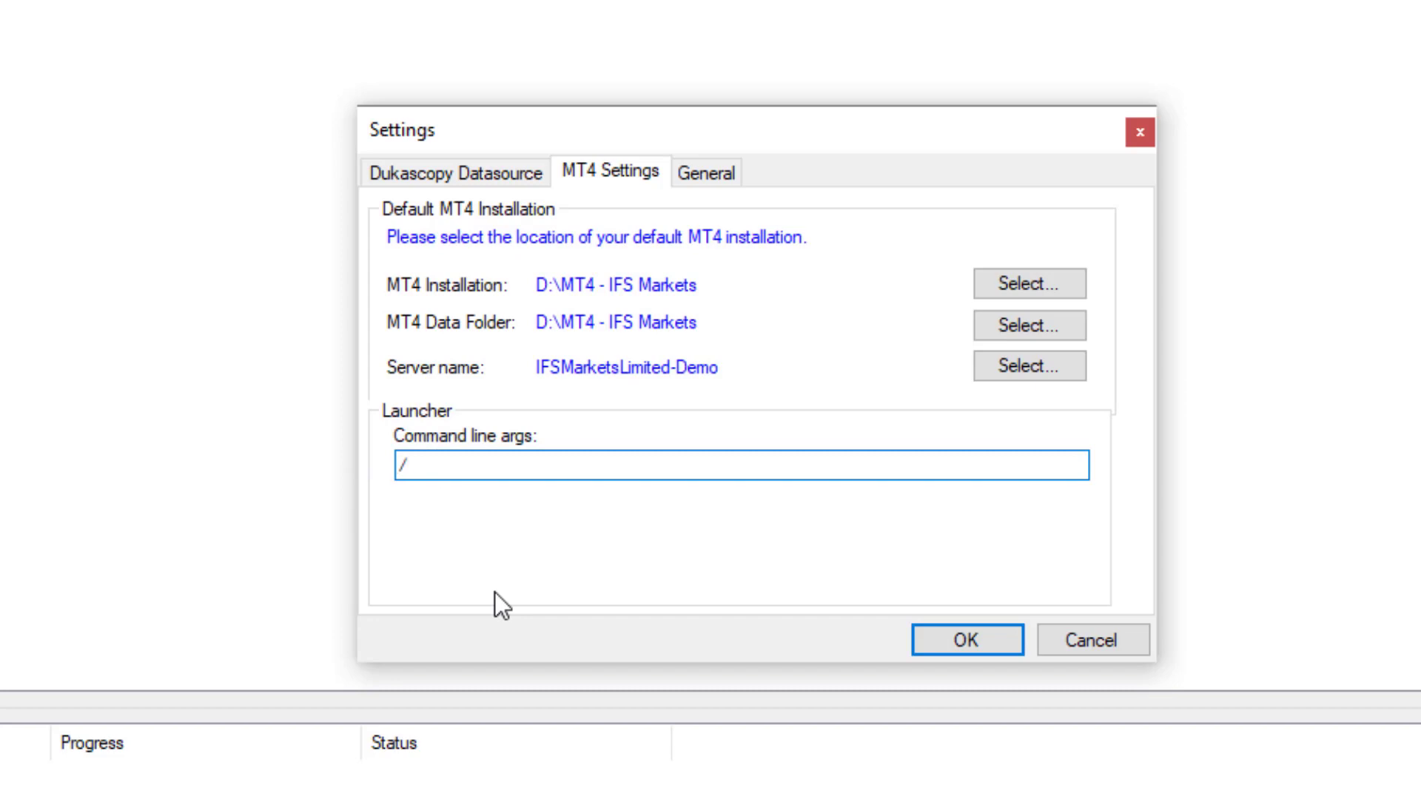
type("portable")
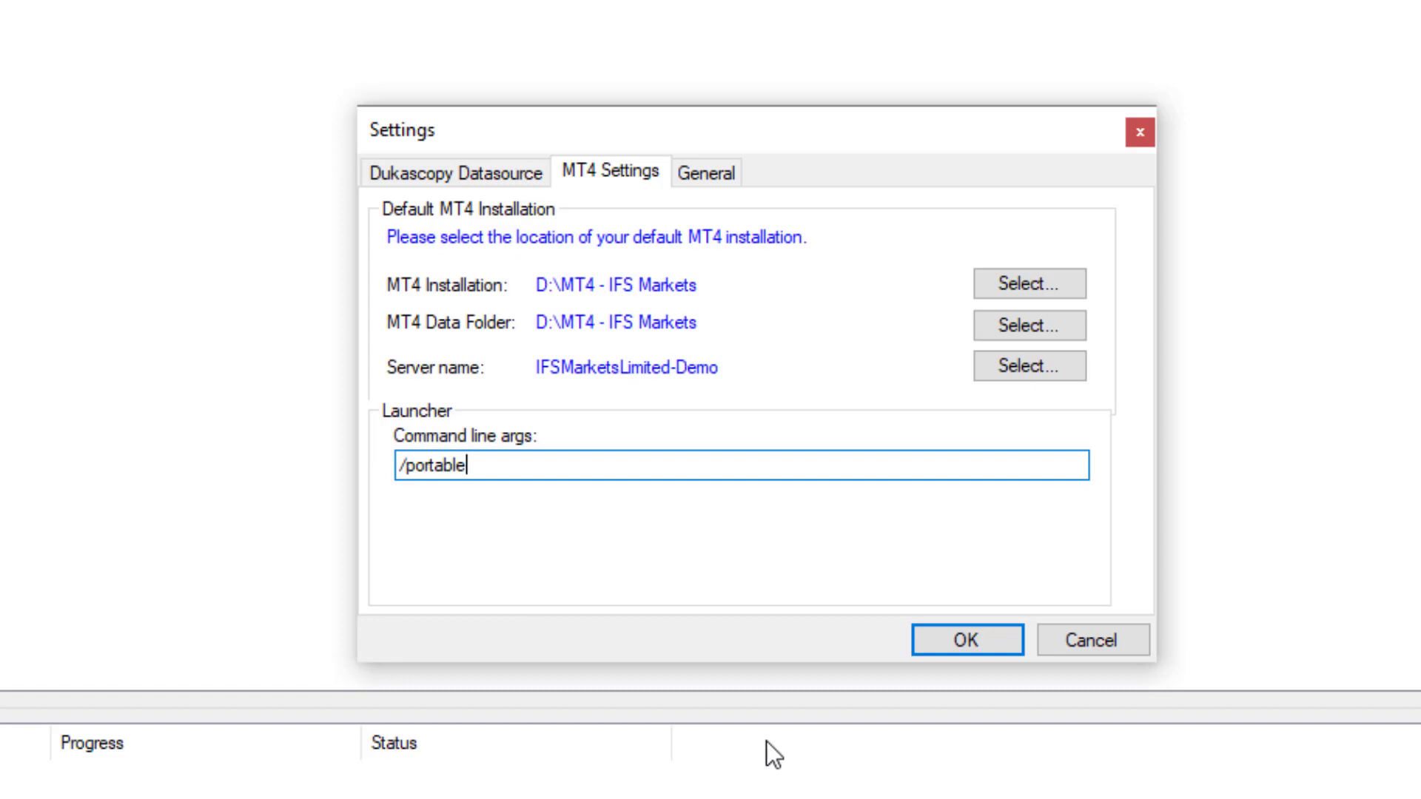
left_click(967, 640)
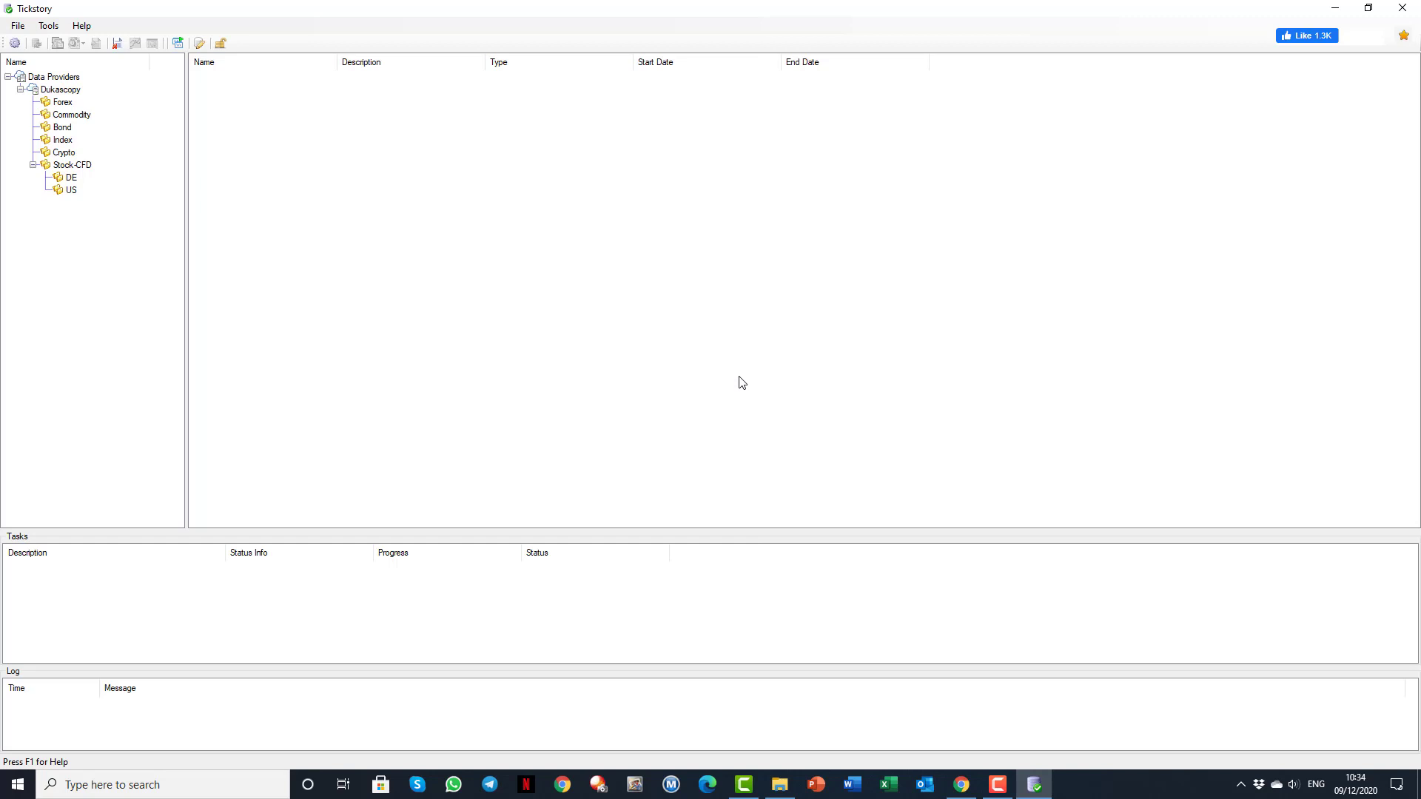
- Queue a download of EURUSD data from the Dukascopy Forex list, starting from 01/01/2019
left_click(43, 100)
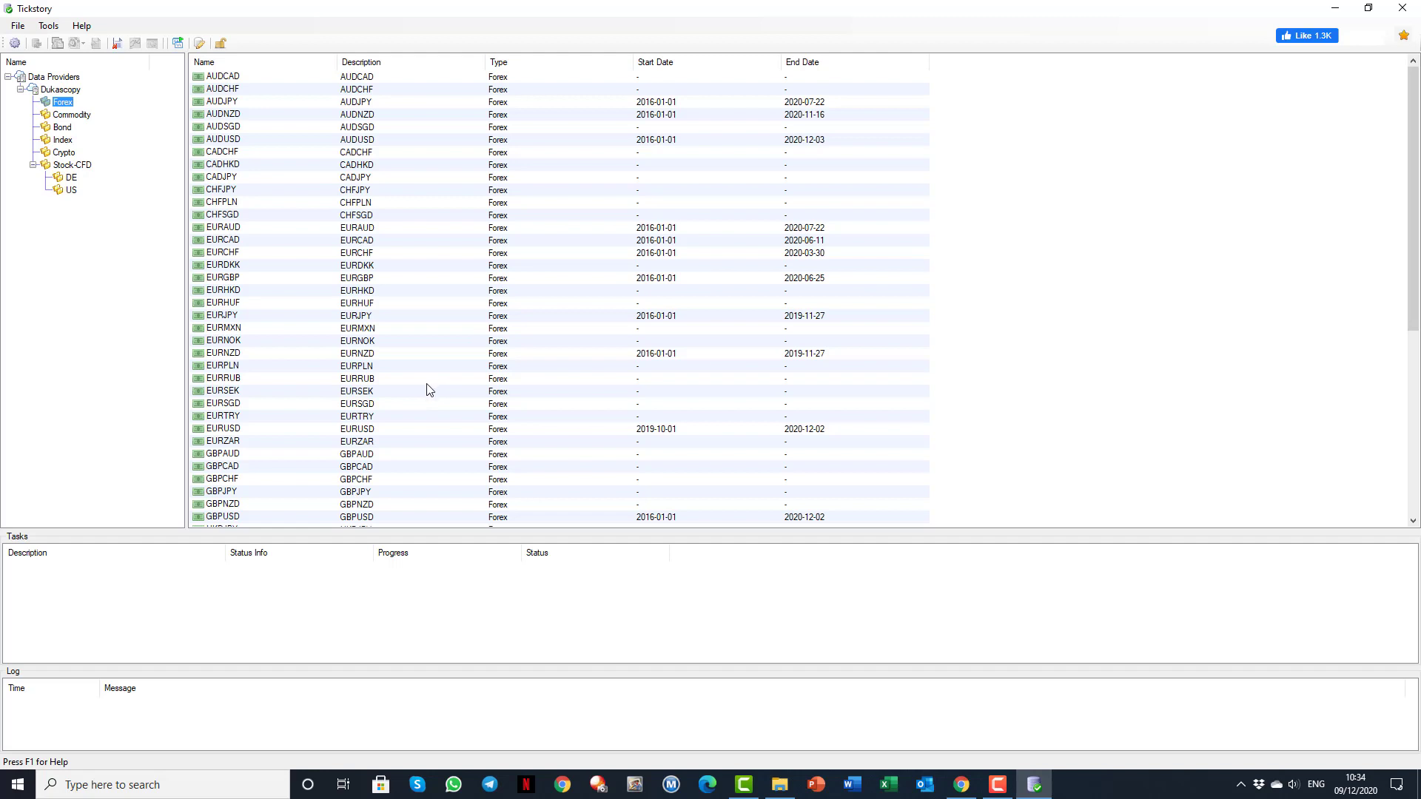
left_click(268, 428)
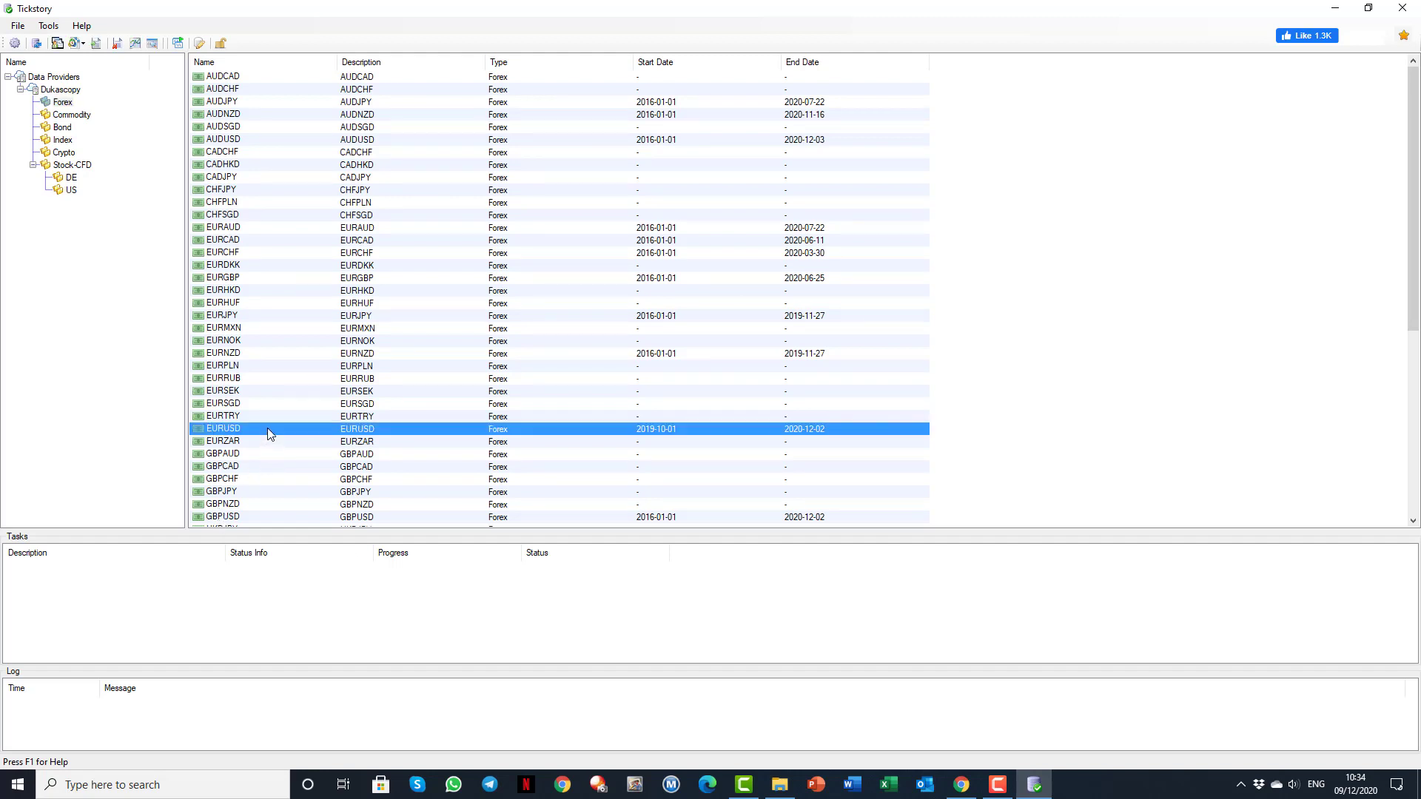
right_click(527, 429)
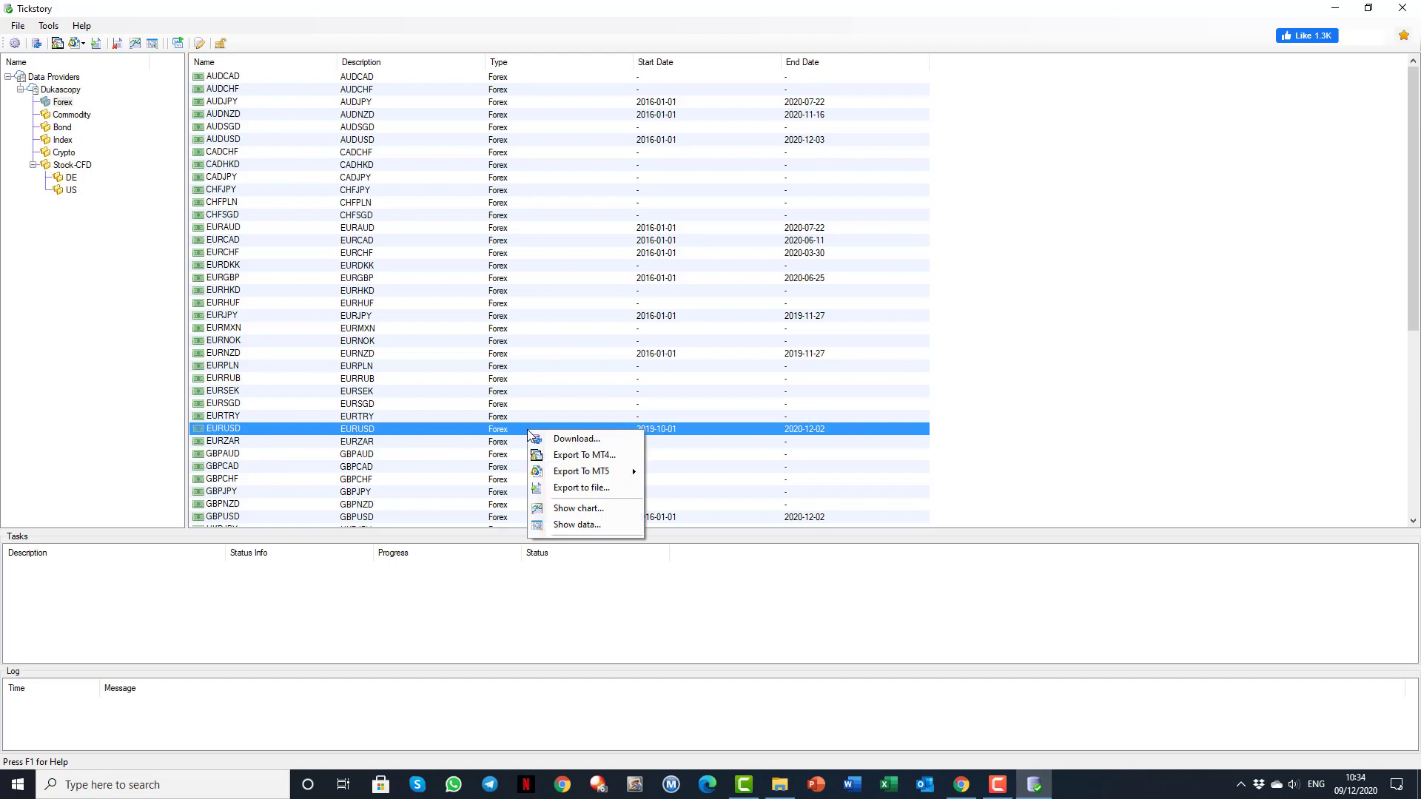
left_click(533, 438)
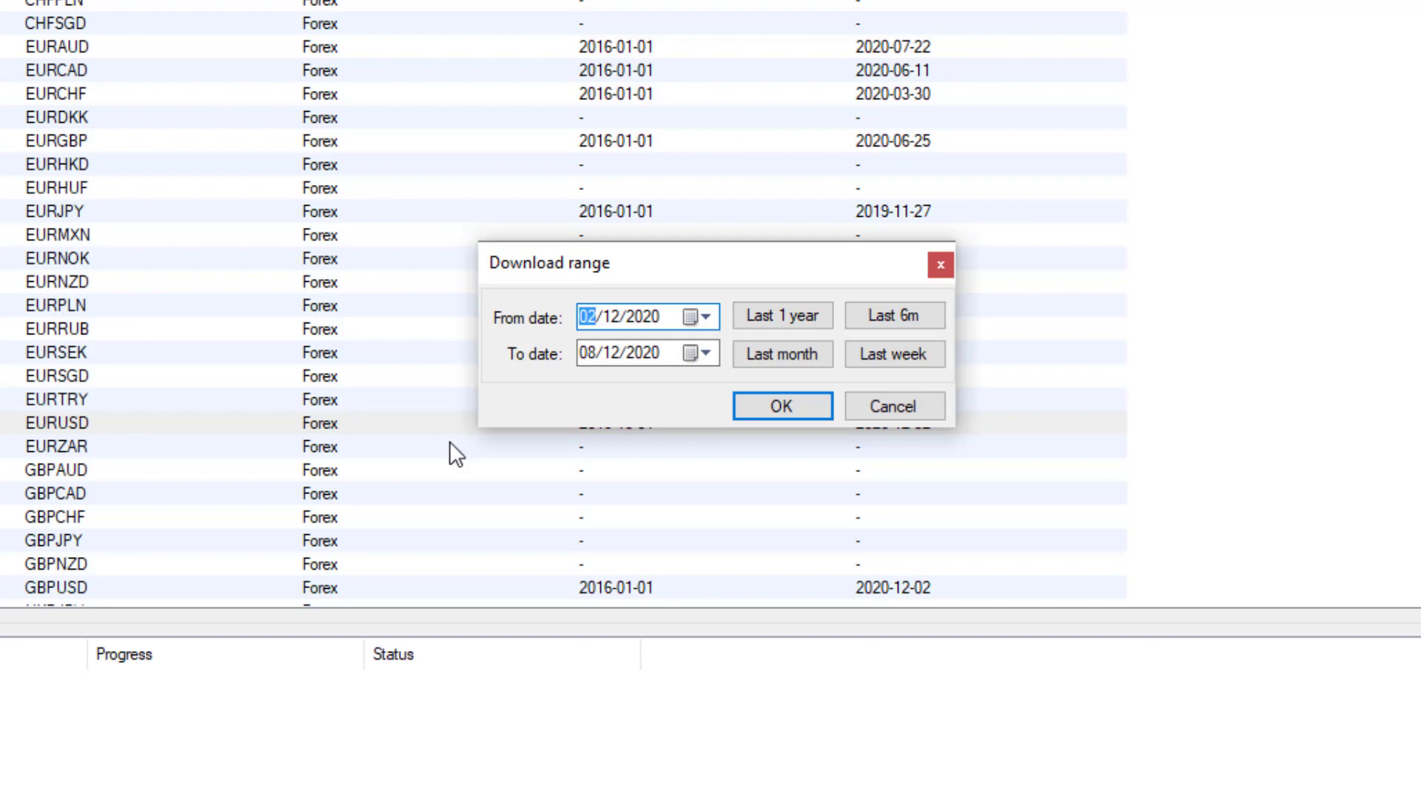
type("01/")
type("01/2019")
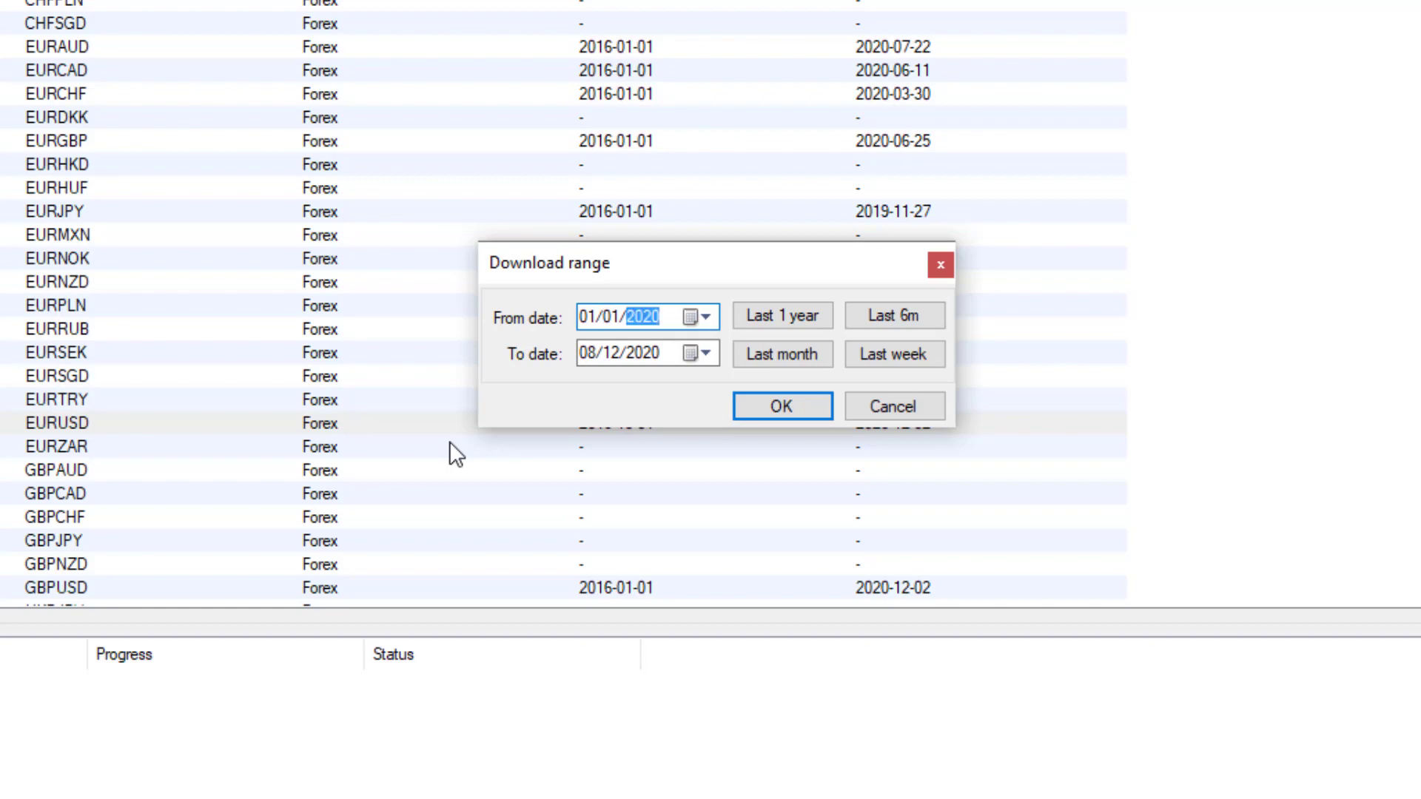
key("Tab")
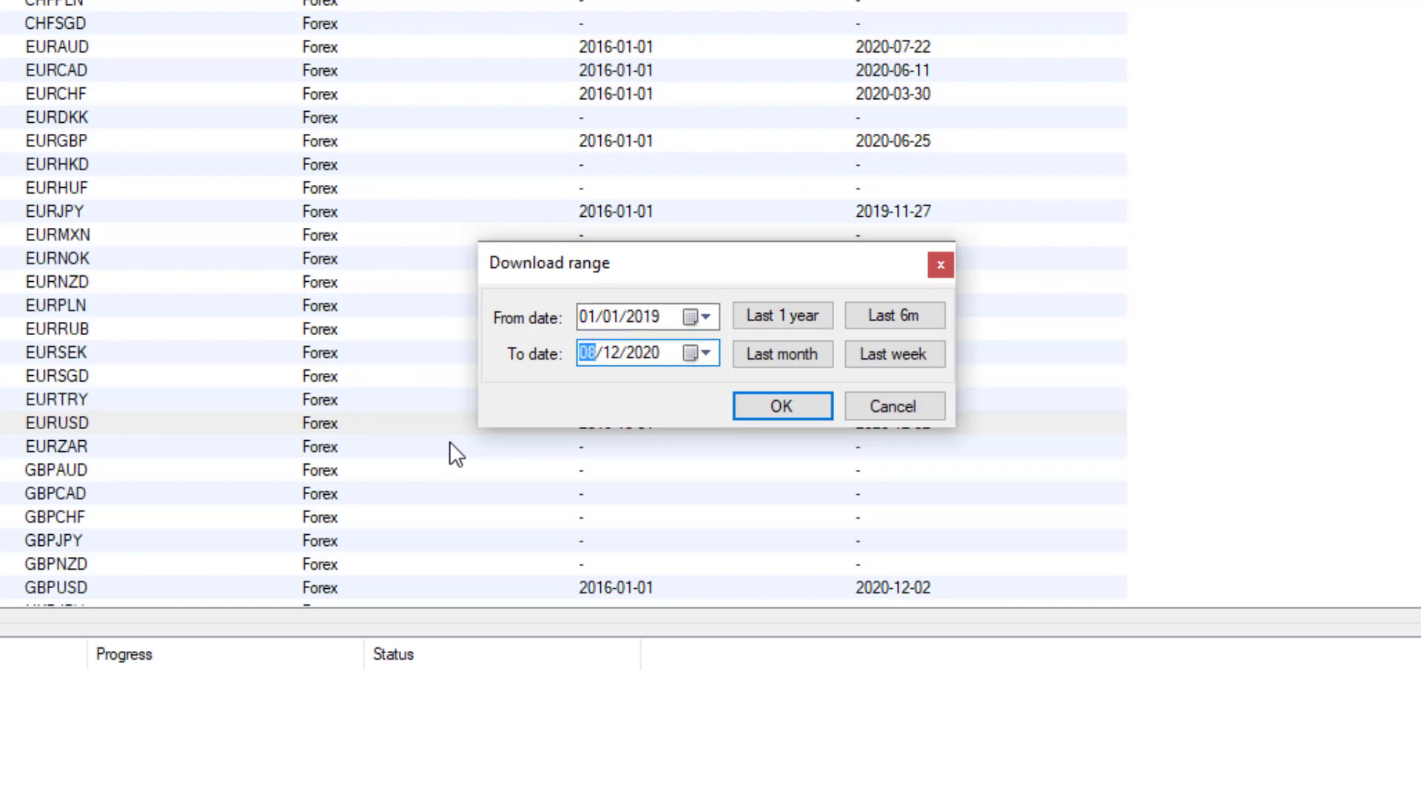
left_click(770, 406)
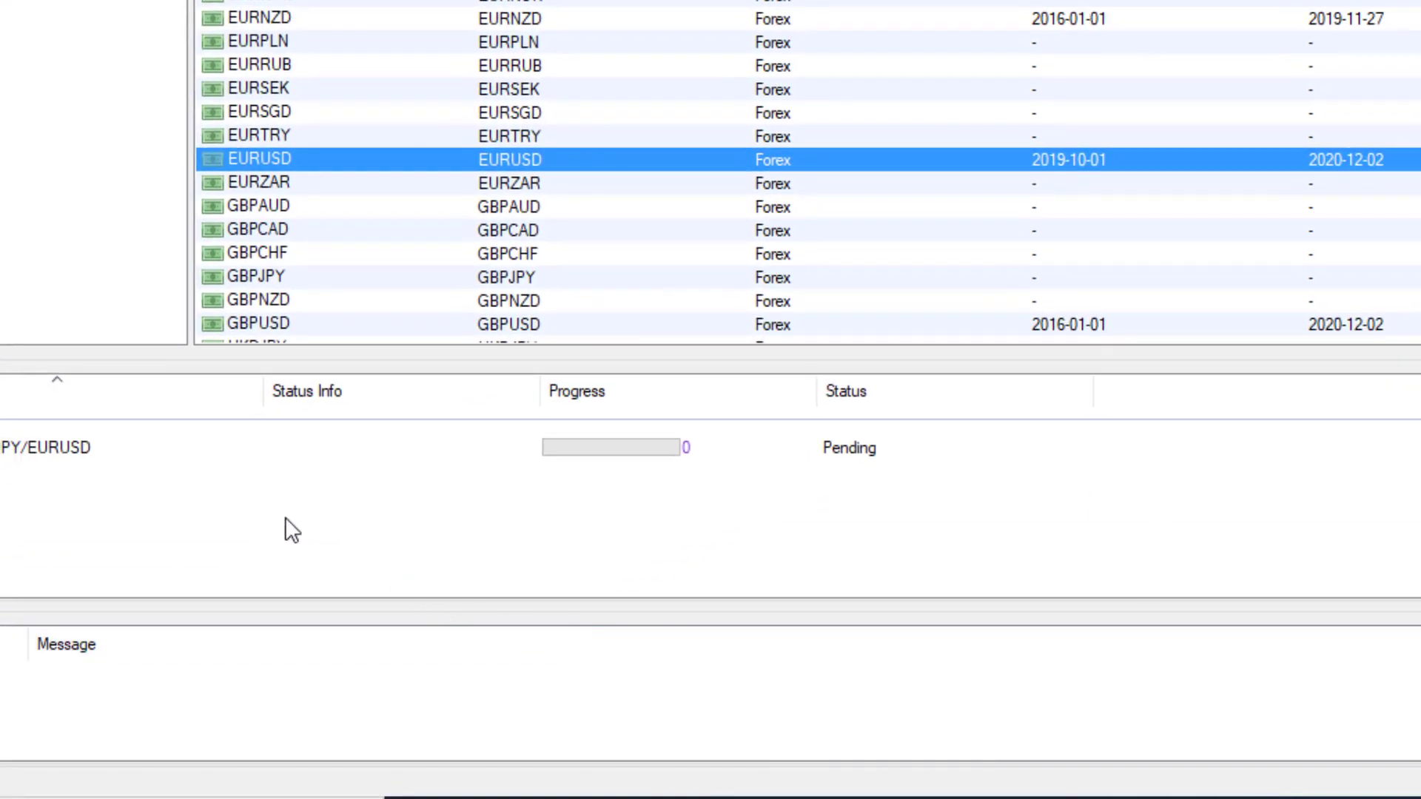
- Start the pending EURUSD download task
left_click(606, 448)
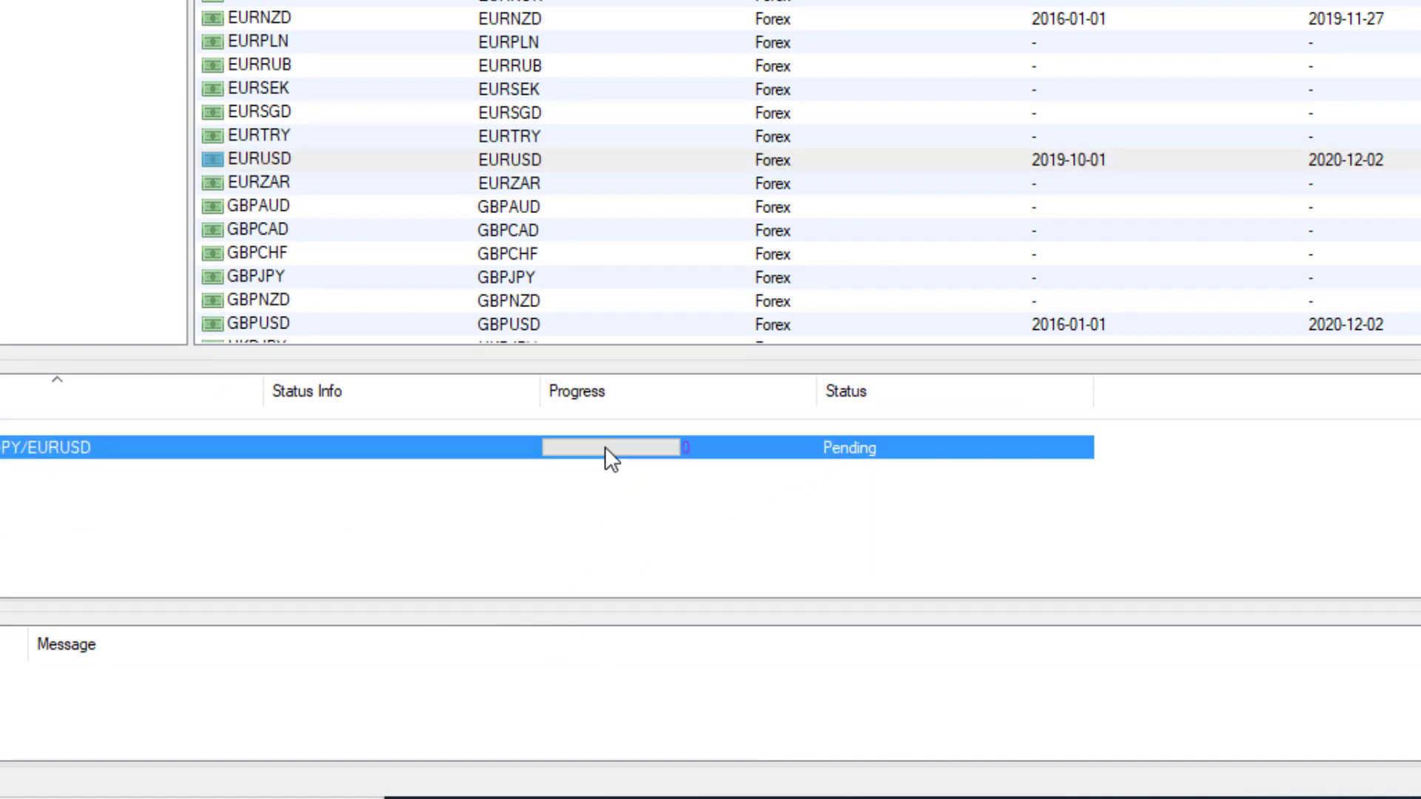
right_click(606, 448)
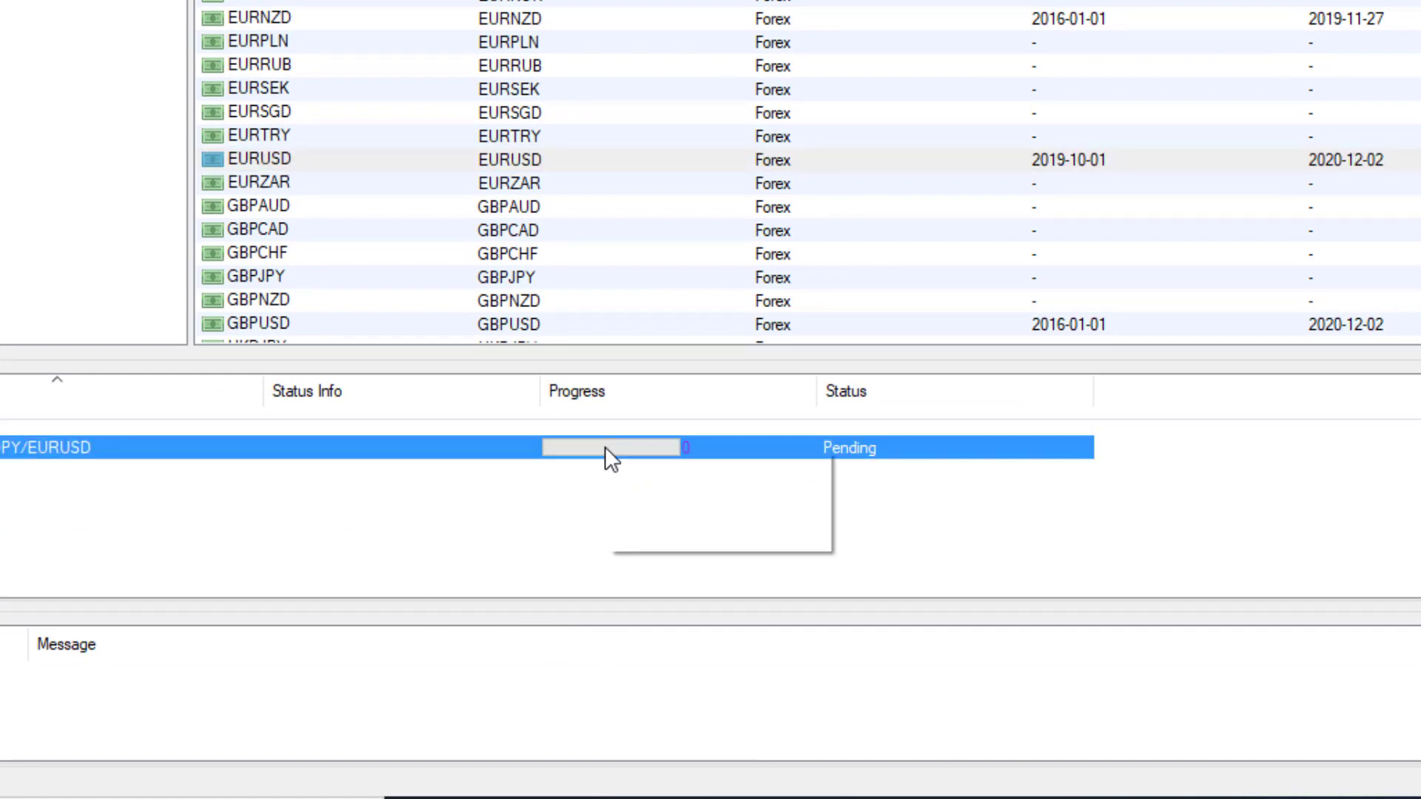
left_click(659, 466)
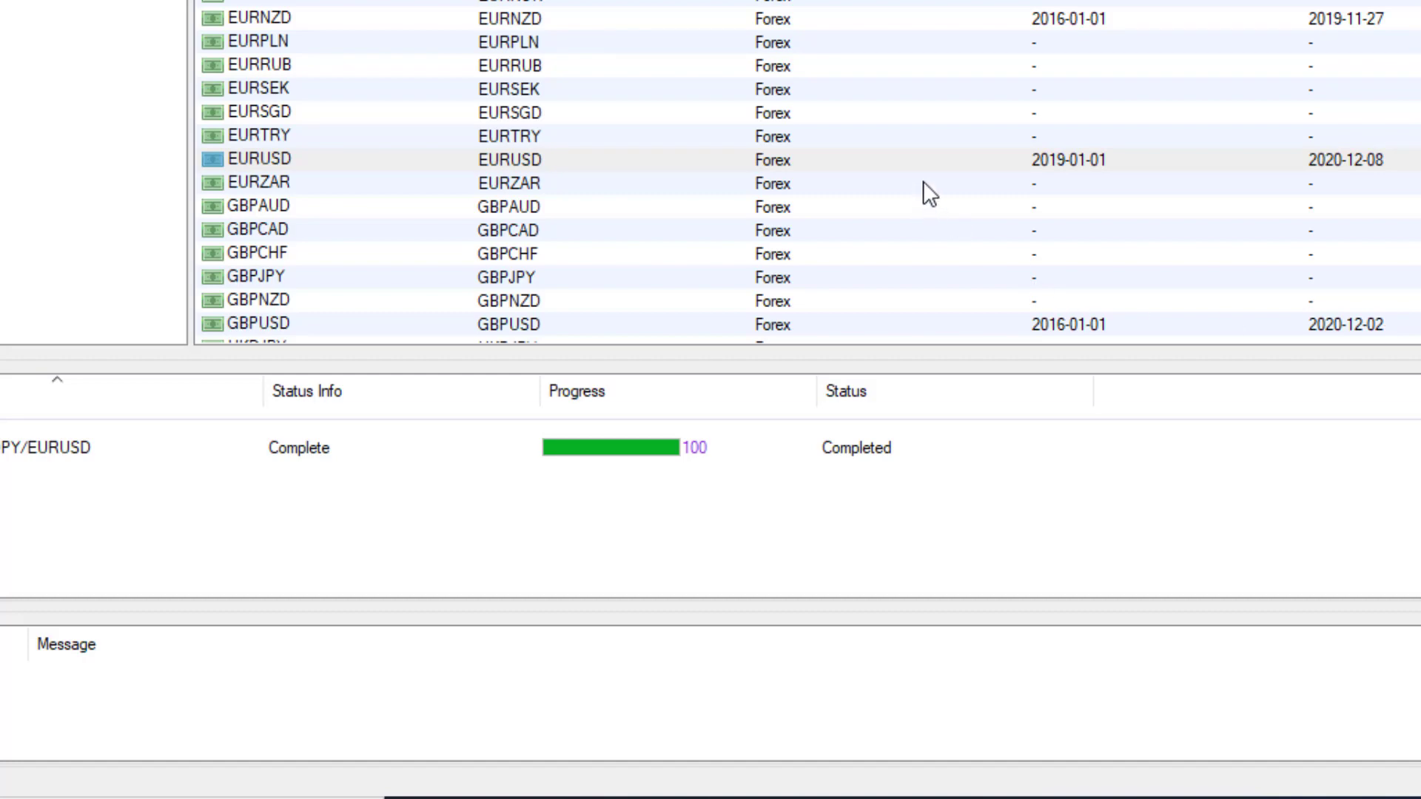
- Begin an MT4 export of the EURUSD data and open its Metatrader broker settings
left_click(664, 182)
left_click(655, 162)
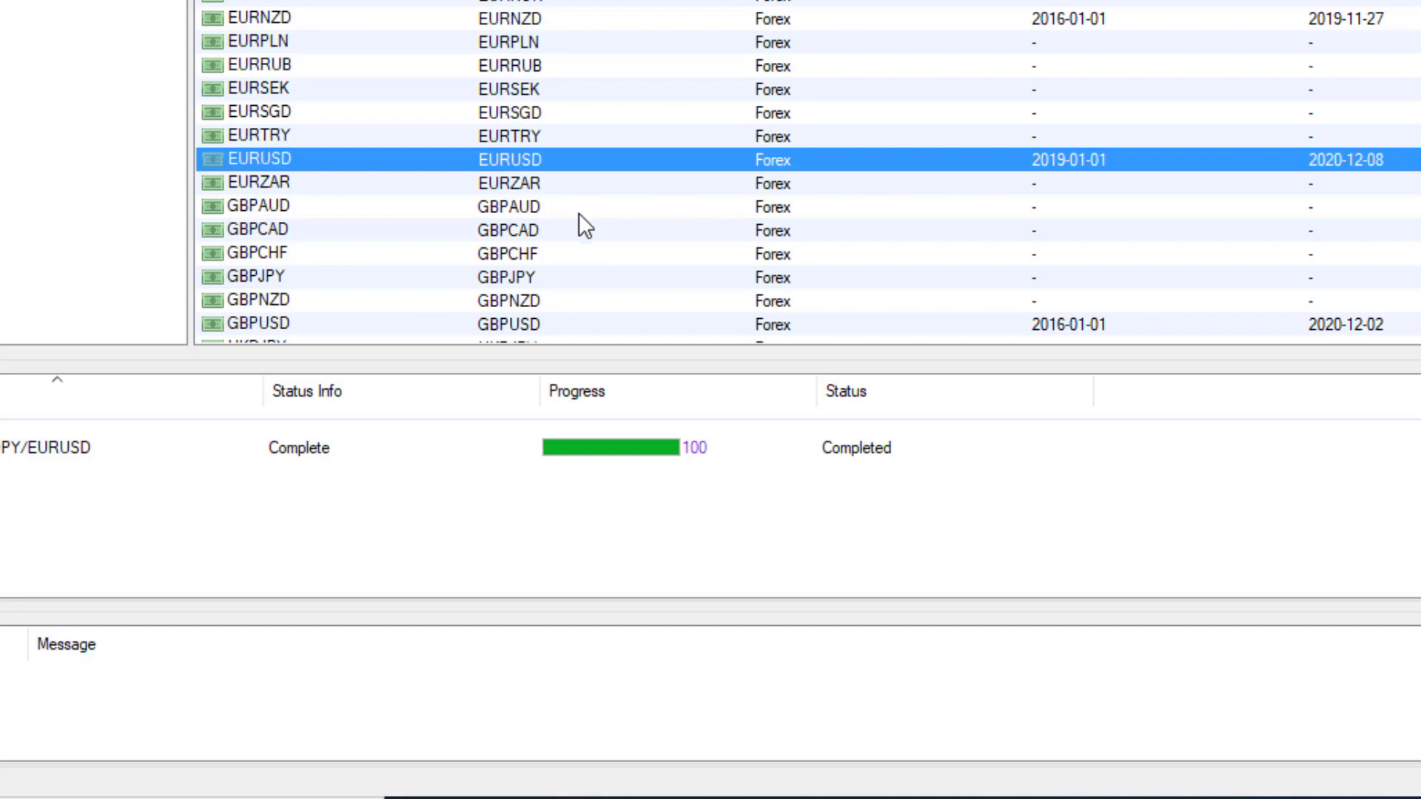
right_click(572, 159)
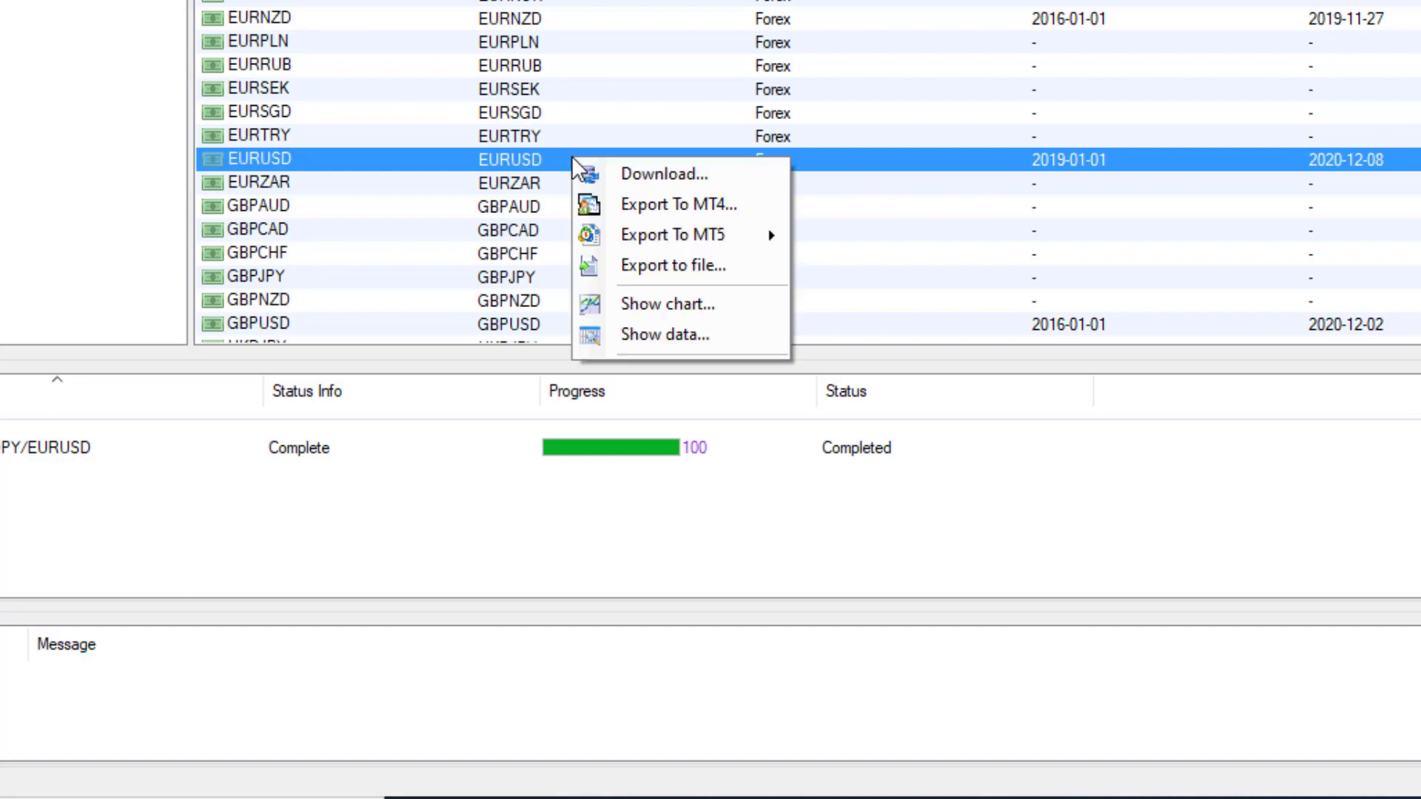
left_click(627, 203)
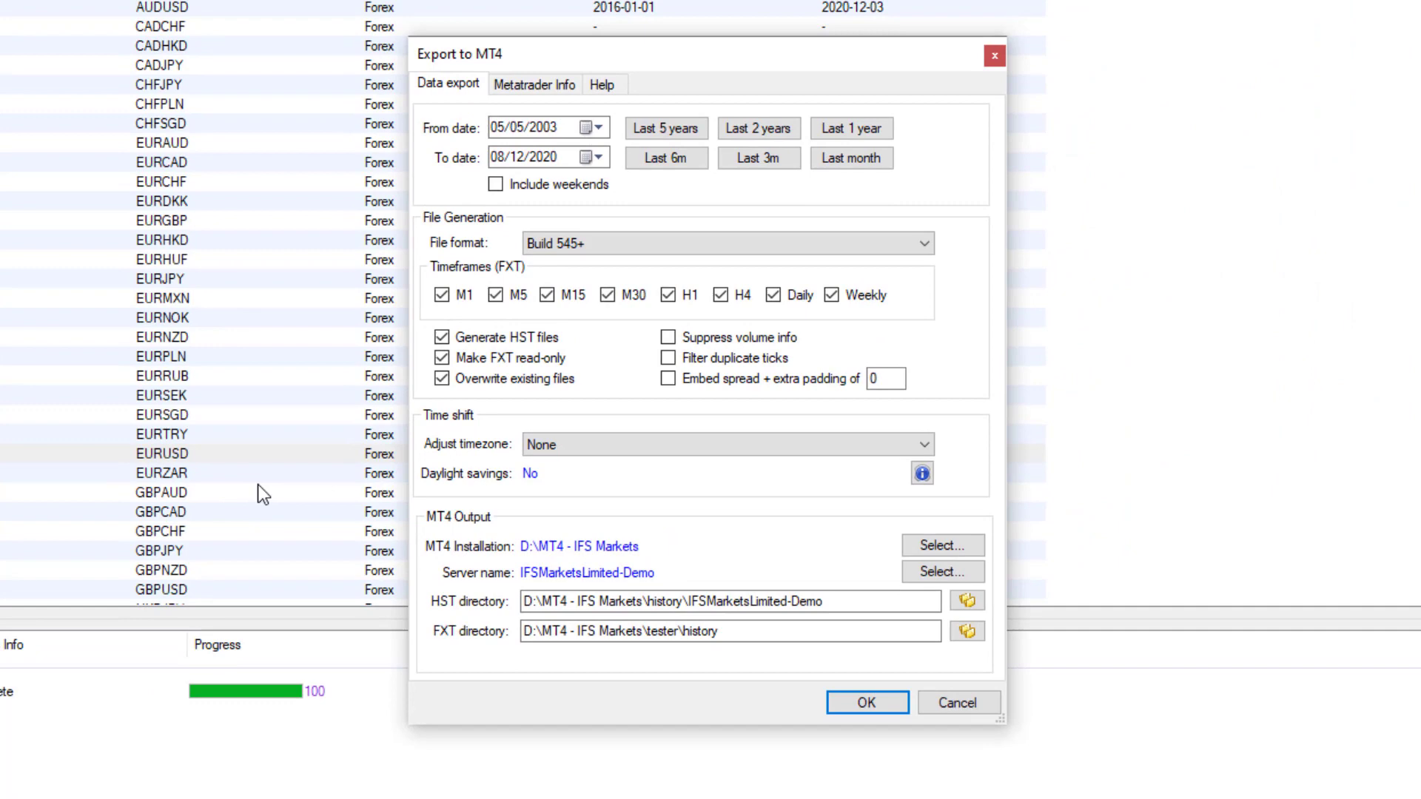
left_click(527, 87)
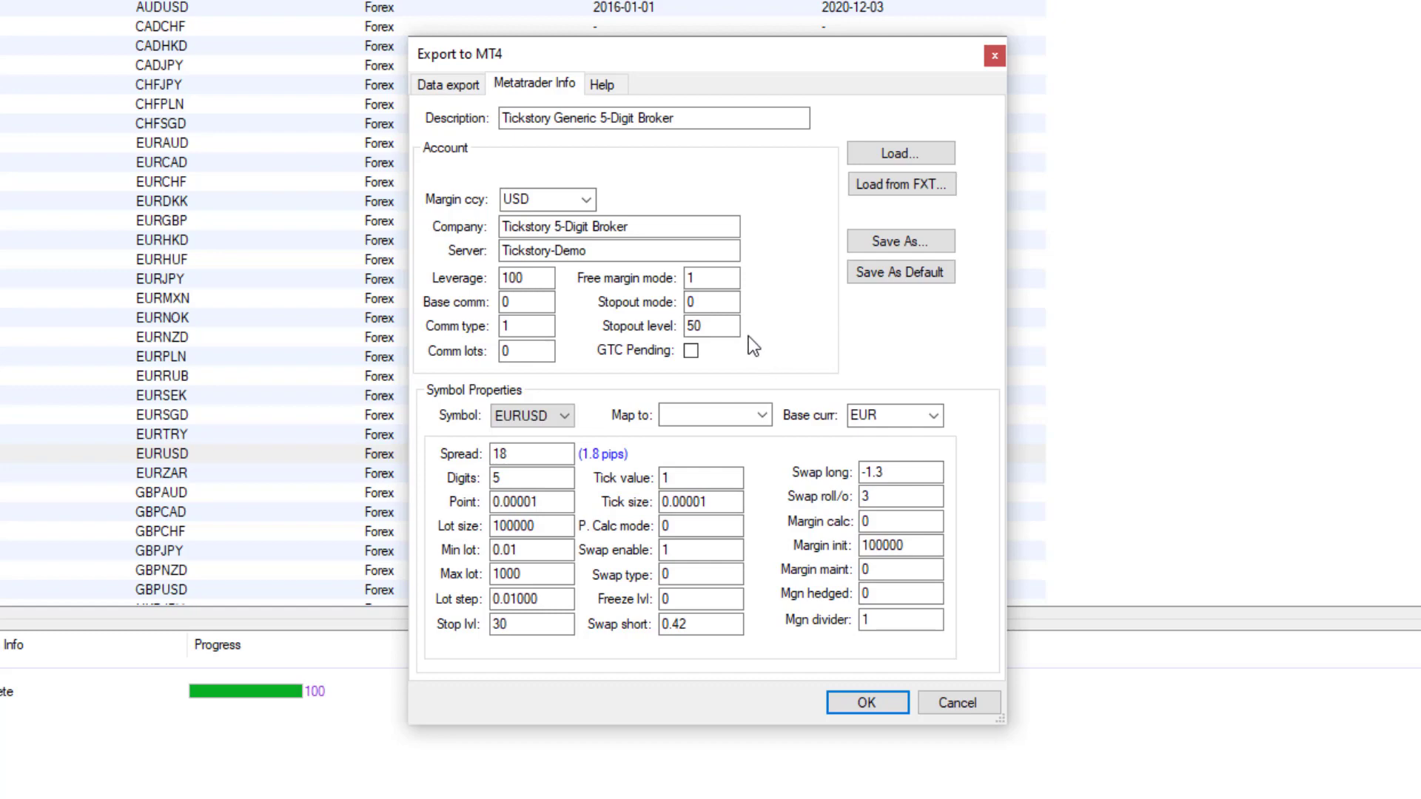
left_click(734, 278)
- Load the broker settings from "IFS Markets Limited.Server.mt4config" in the mt4config folder under D:\MT4 - Global Prime\tester
left_click(909, 157)
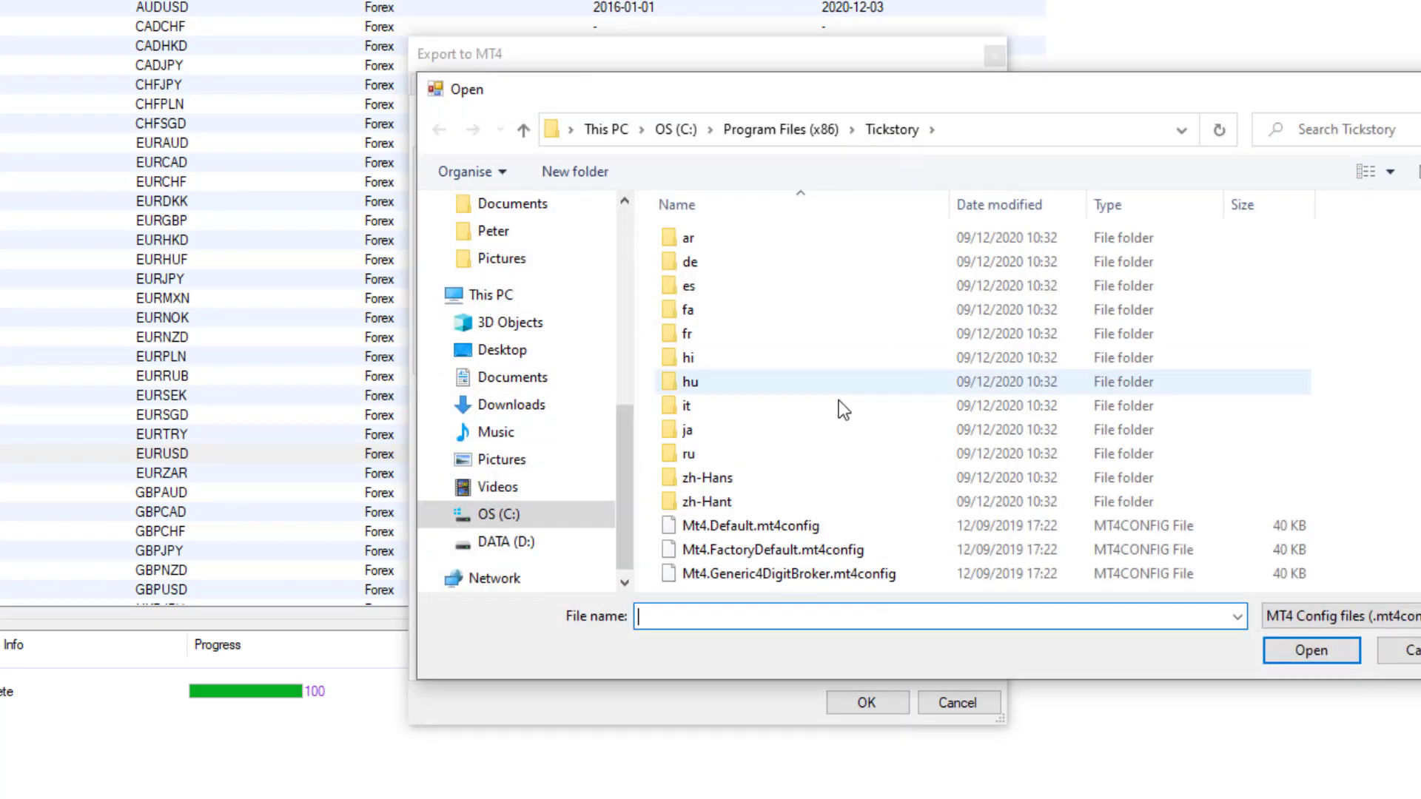
scroll(526, 337, "up", 2)
scroll(525, 337, "up", 3)
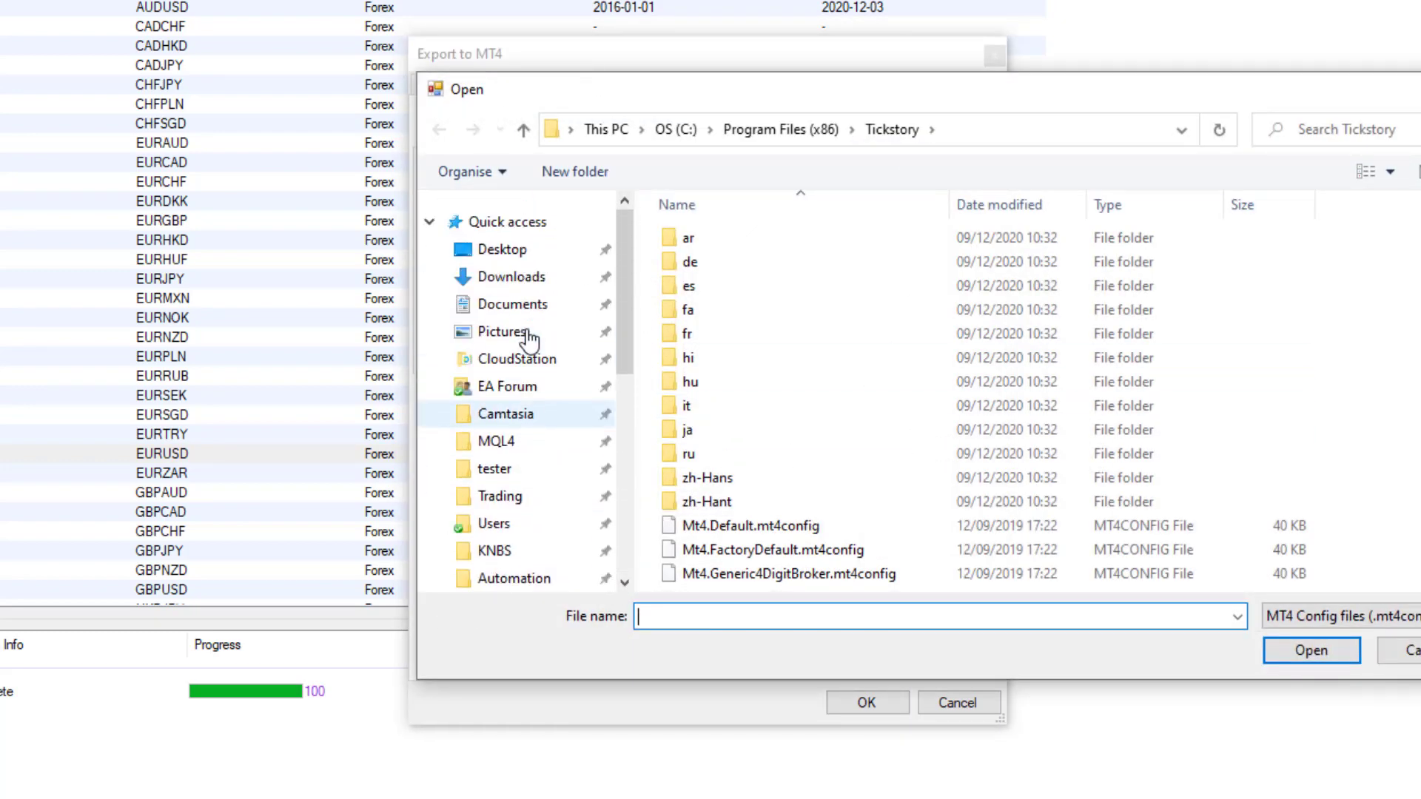
left_click(494, 472)
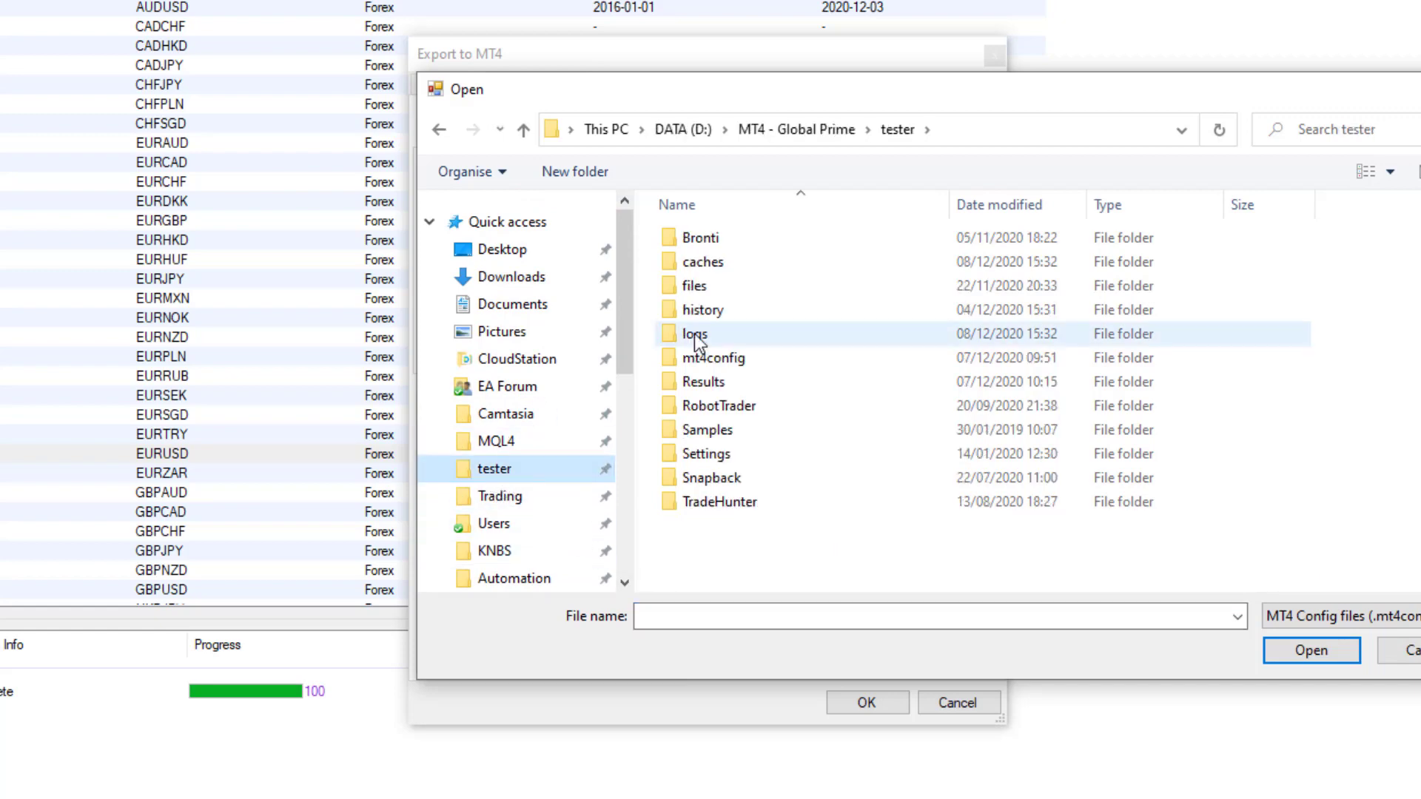
double_click(722, 361)
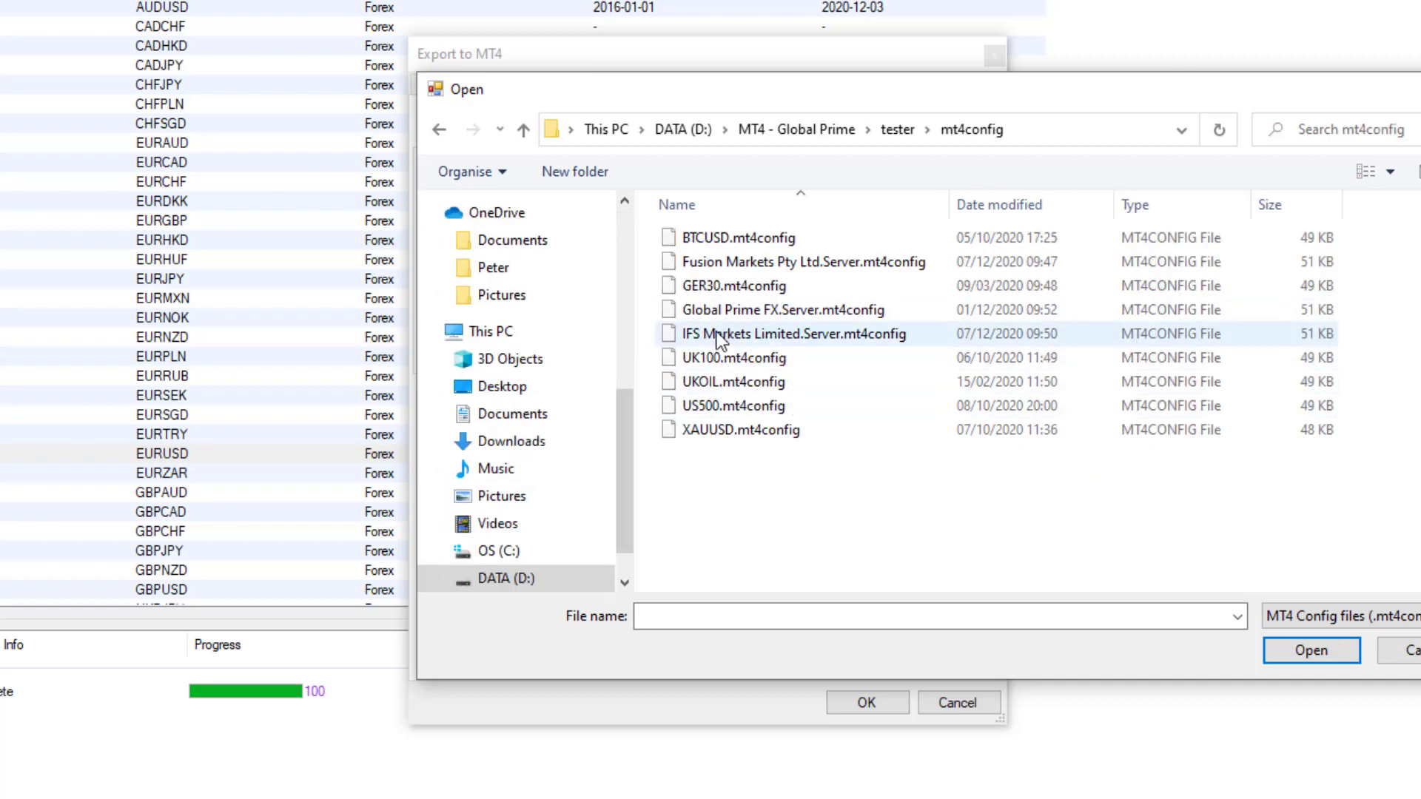
left_click(716, 333)
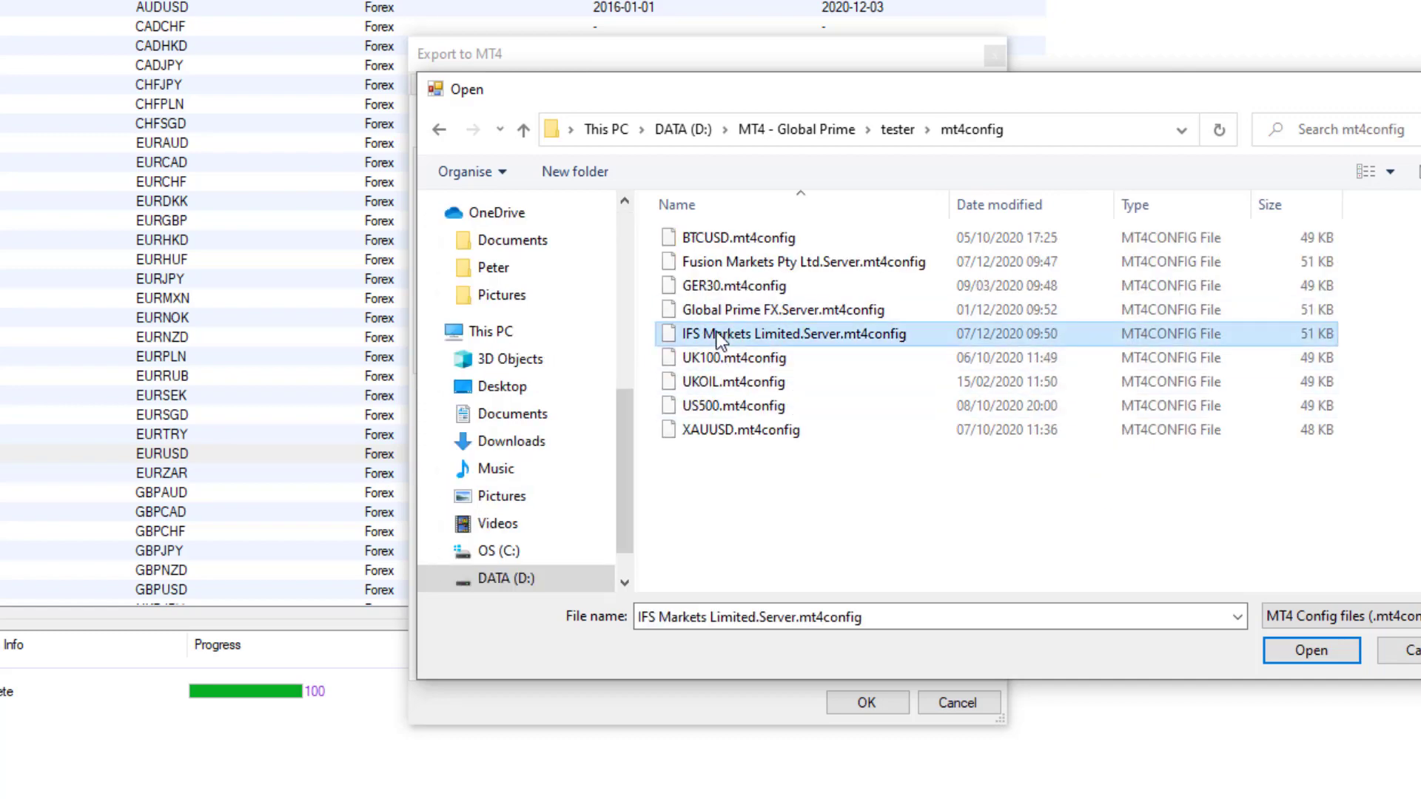
left_click(1324, 658)
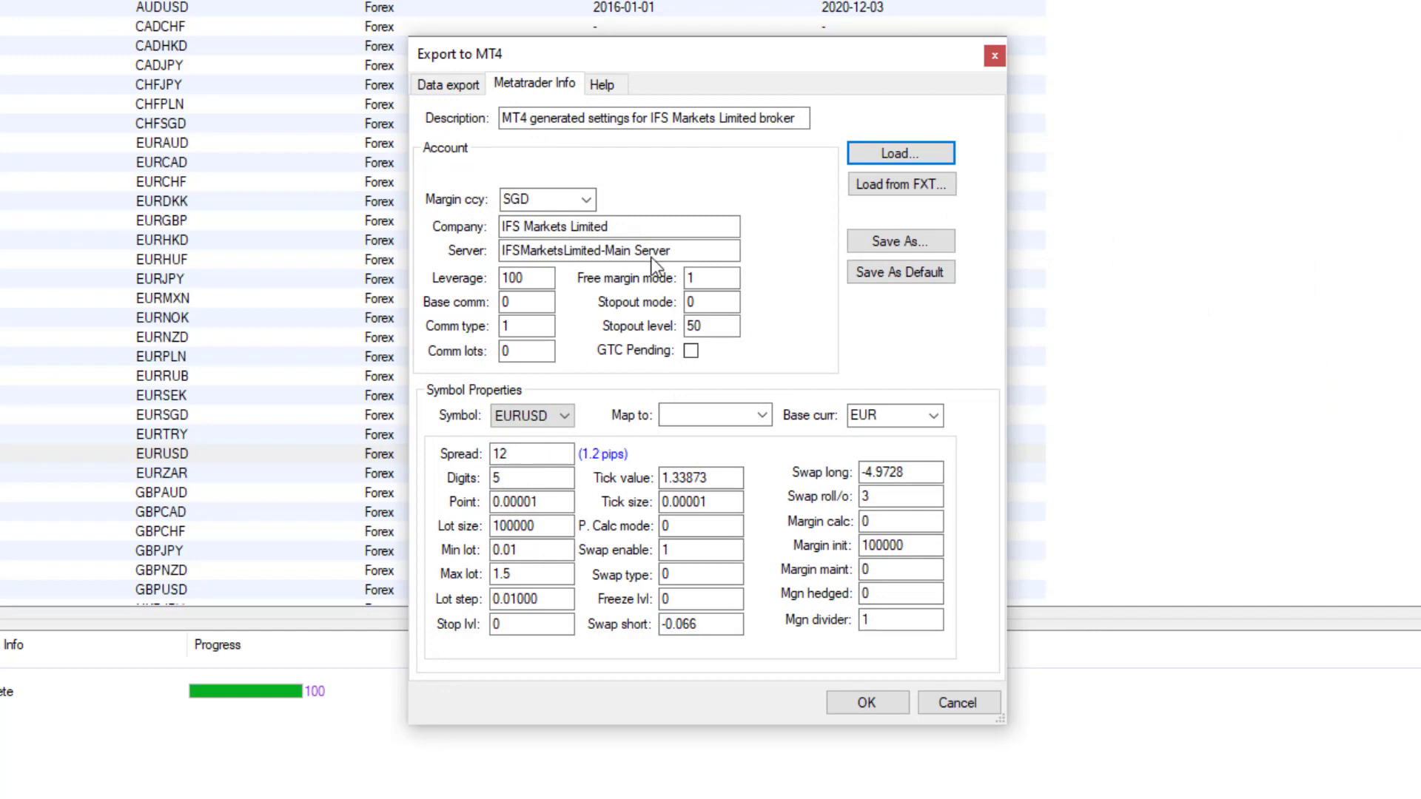
- Set the start date of the EURUSD data export to 01/10/2019
left_click(434, 87)
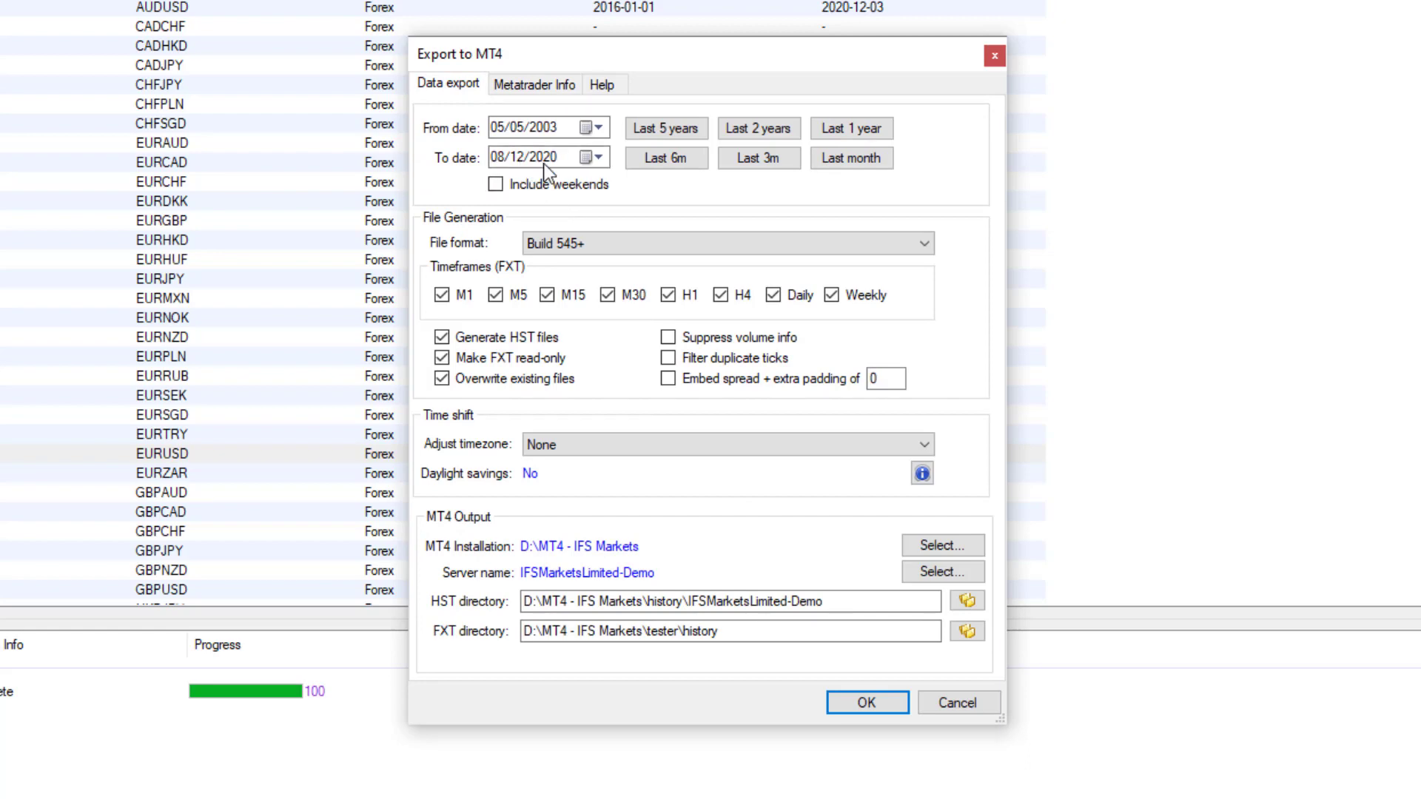
left_click(498, 129)
type("01/10")
key("Right")
type("2019")
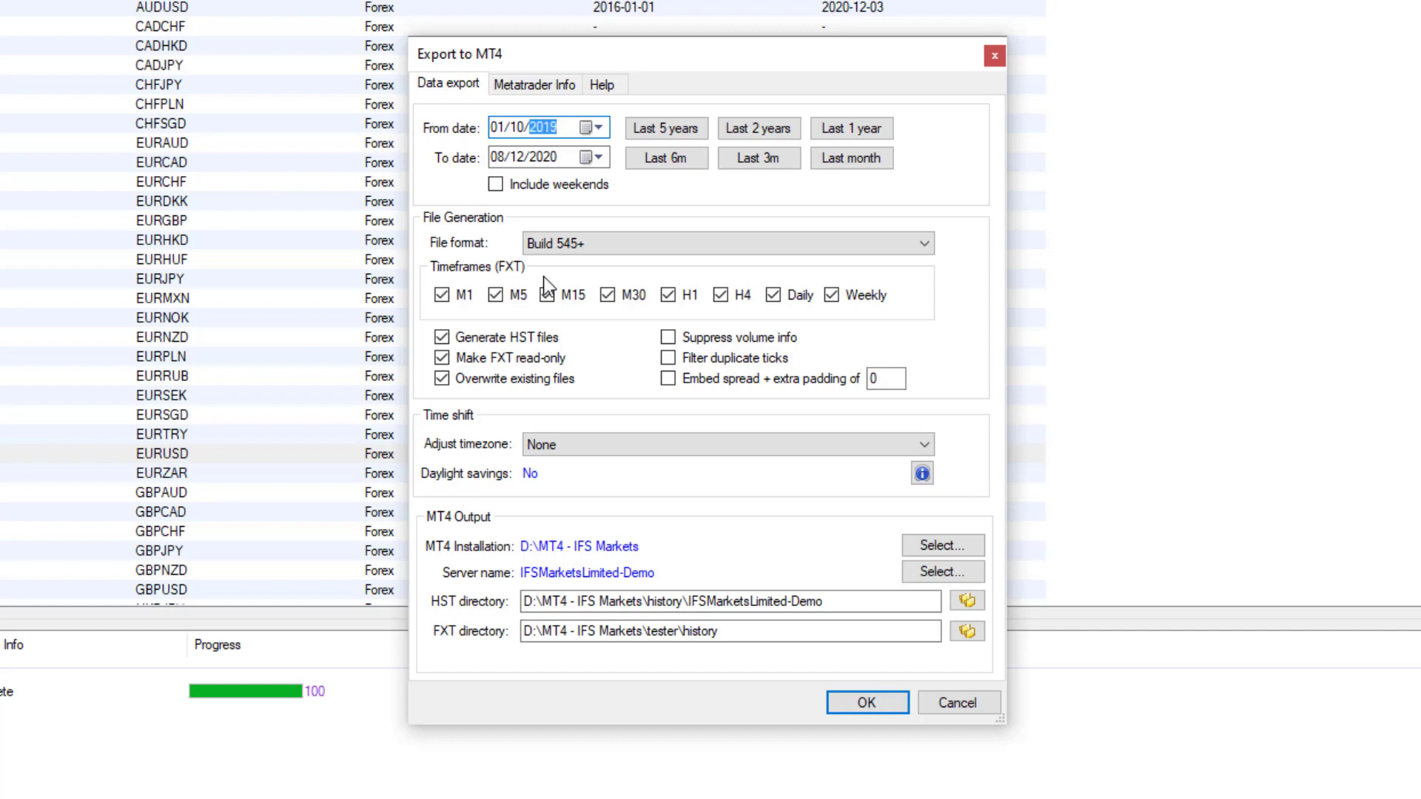
key("Tab")
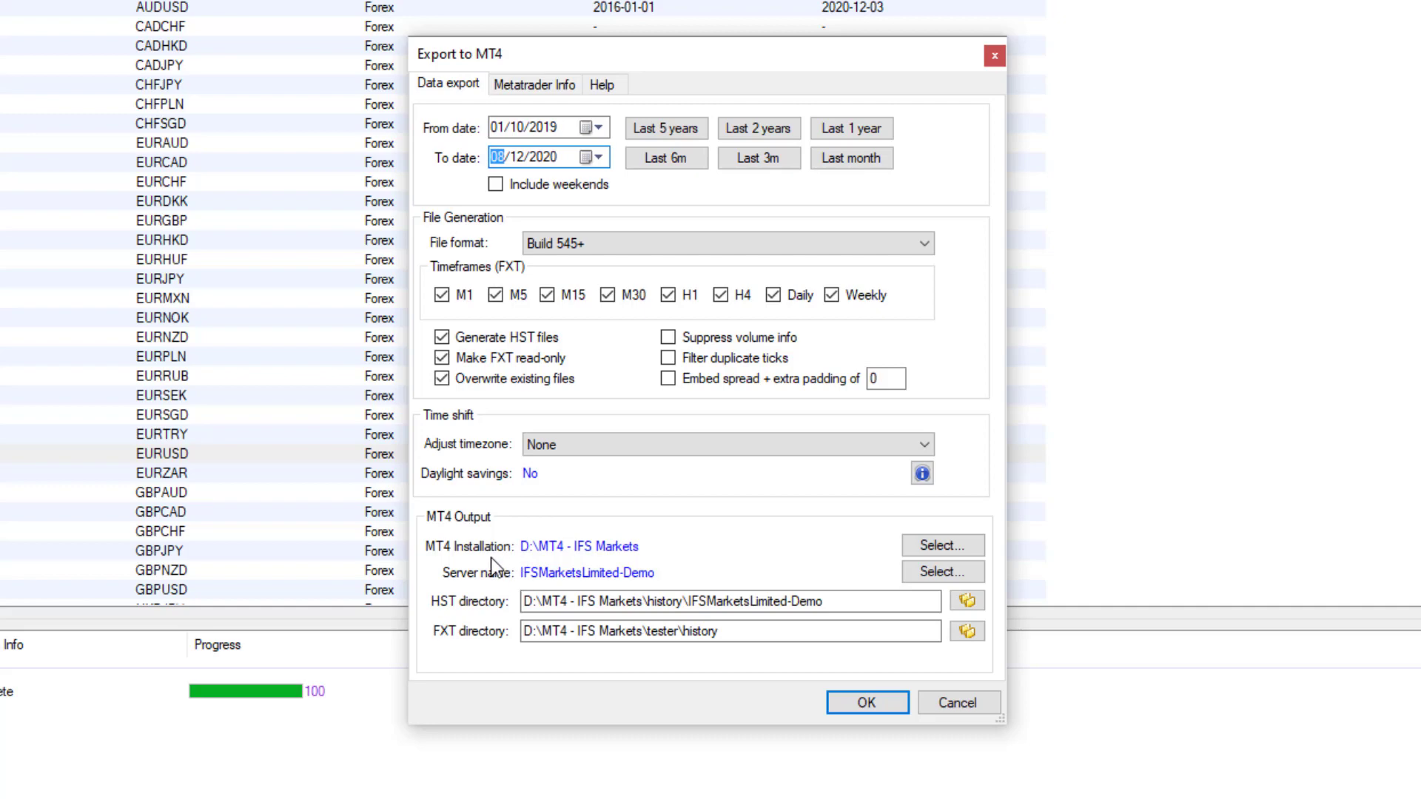
- Exclude the M1, M5, M30 and H4 timeframes from the FXT file generation
left_click(440, 296)
left_click(491, 295)
left_click(606, 294)
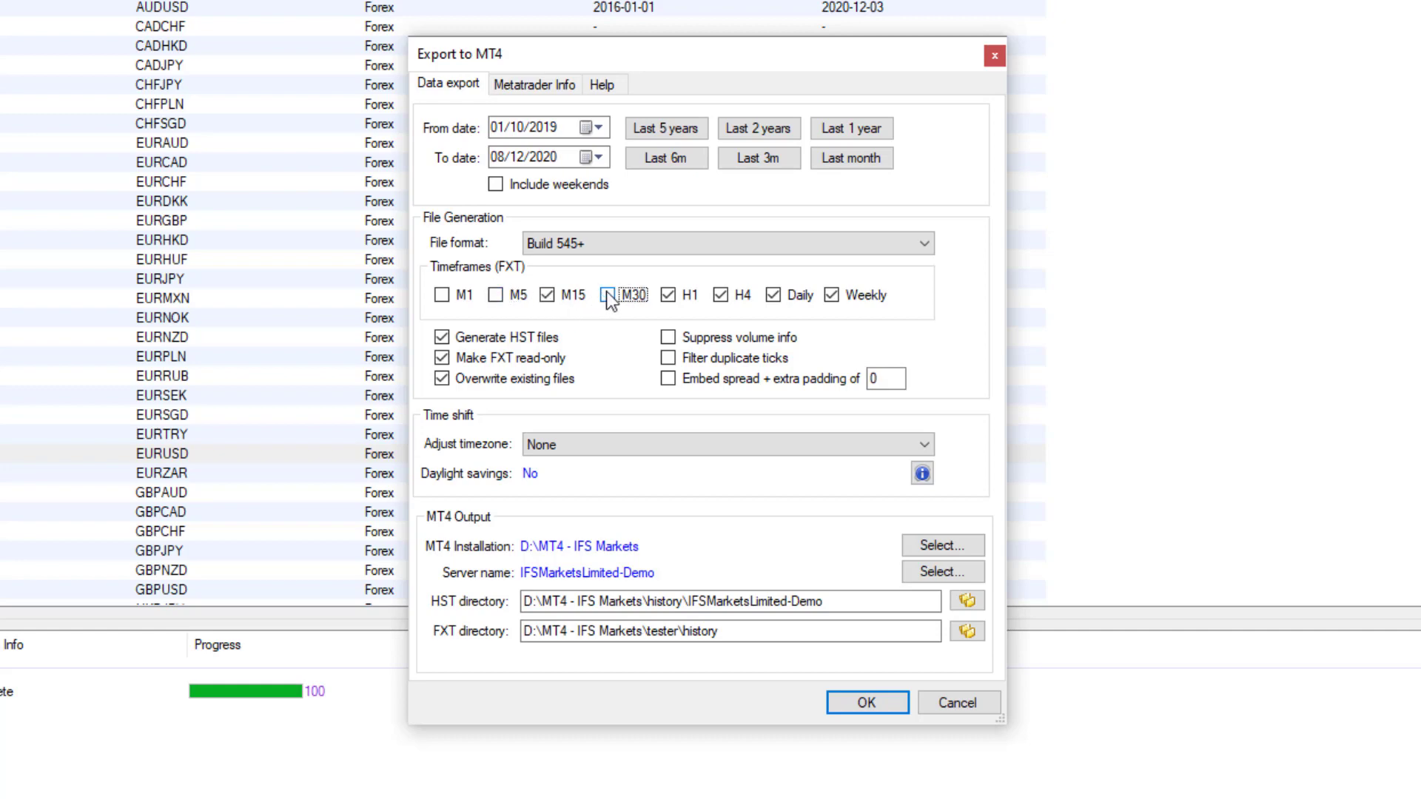
left_click(723, 295)
- Set the export's timezone adjustment to (UTC +02:00) UTC +2 with European/London DST
left_click(924, 447)
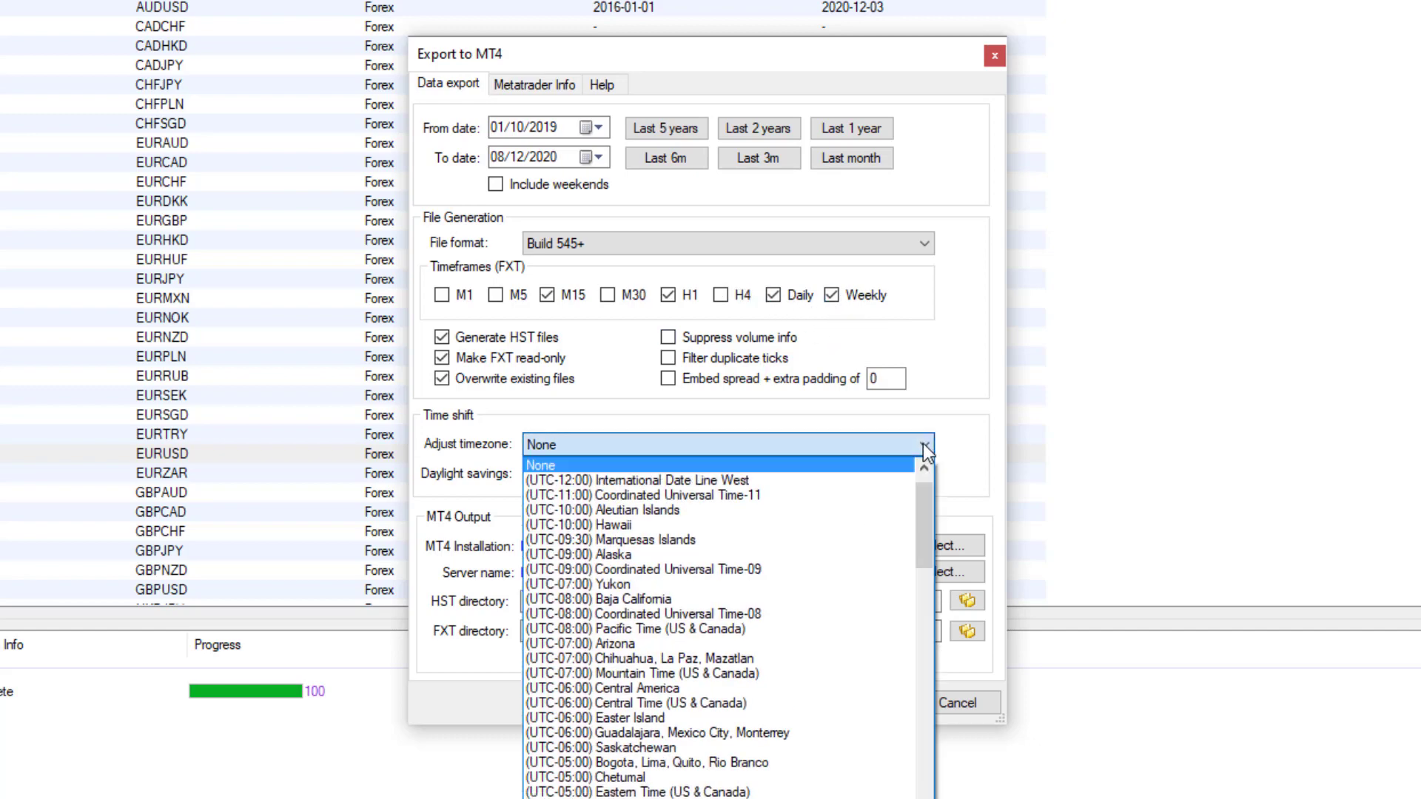
scroll(771, 507, "up", 1)
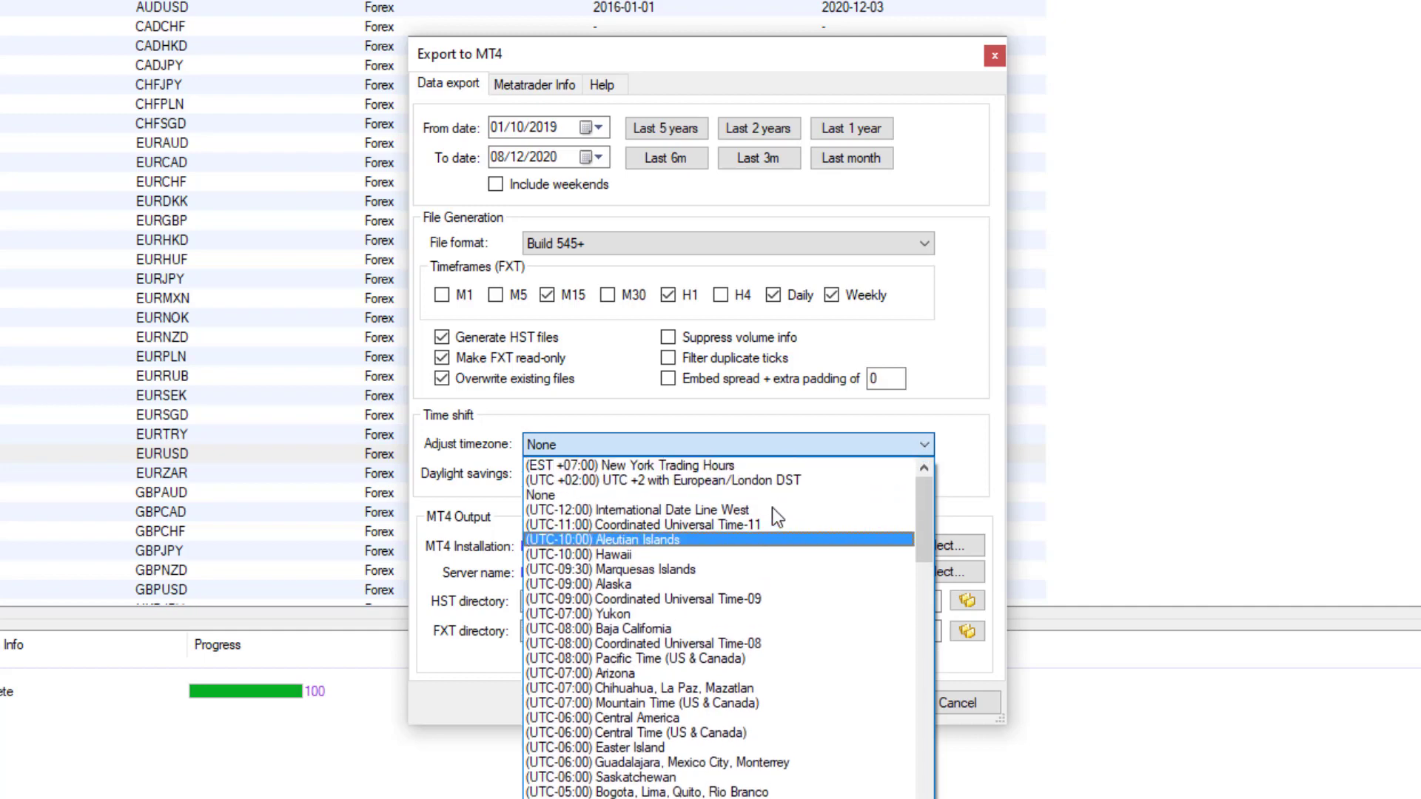
left_click(634, 480)
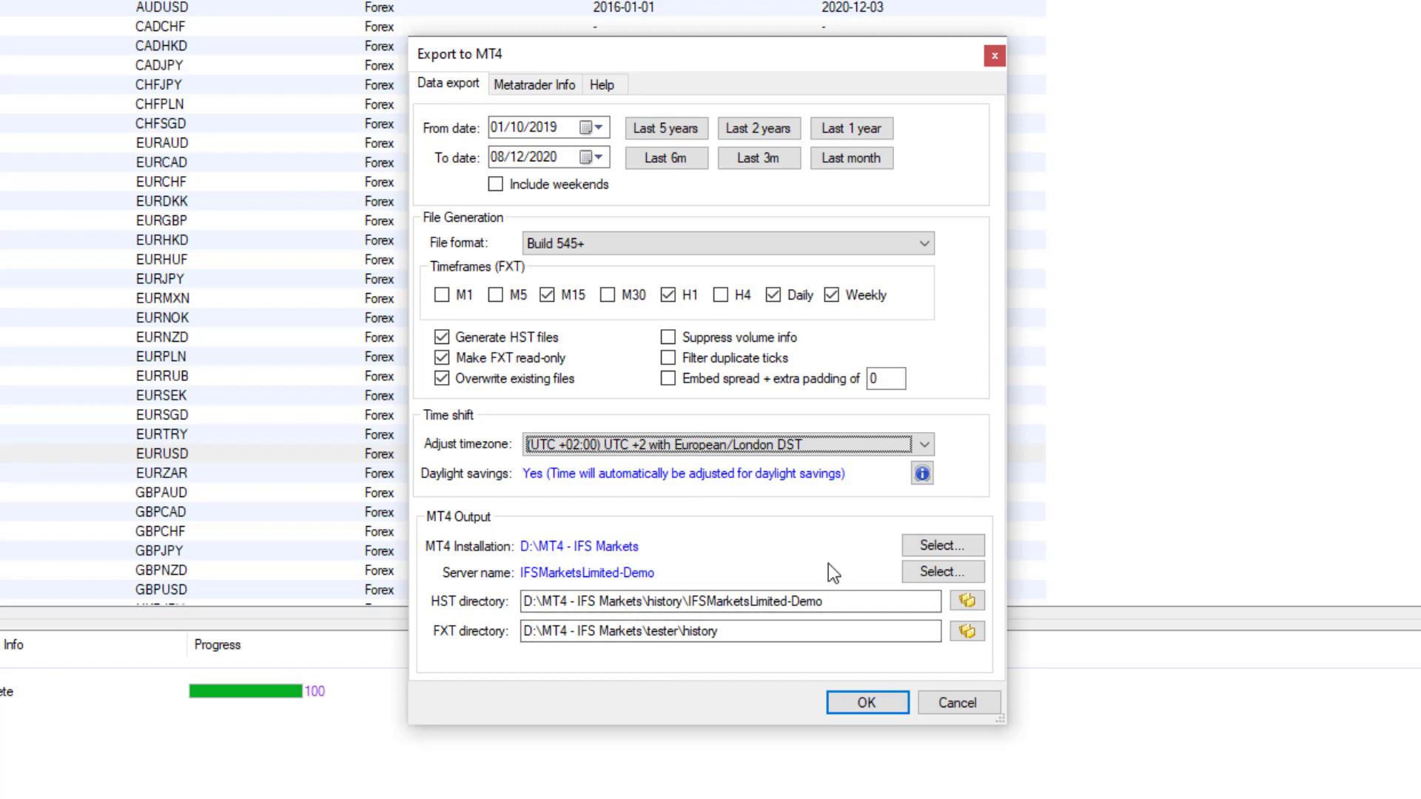
- Confirm the export settings and start the pending EURUSD MT4 export task
left_click(855, 704)
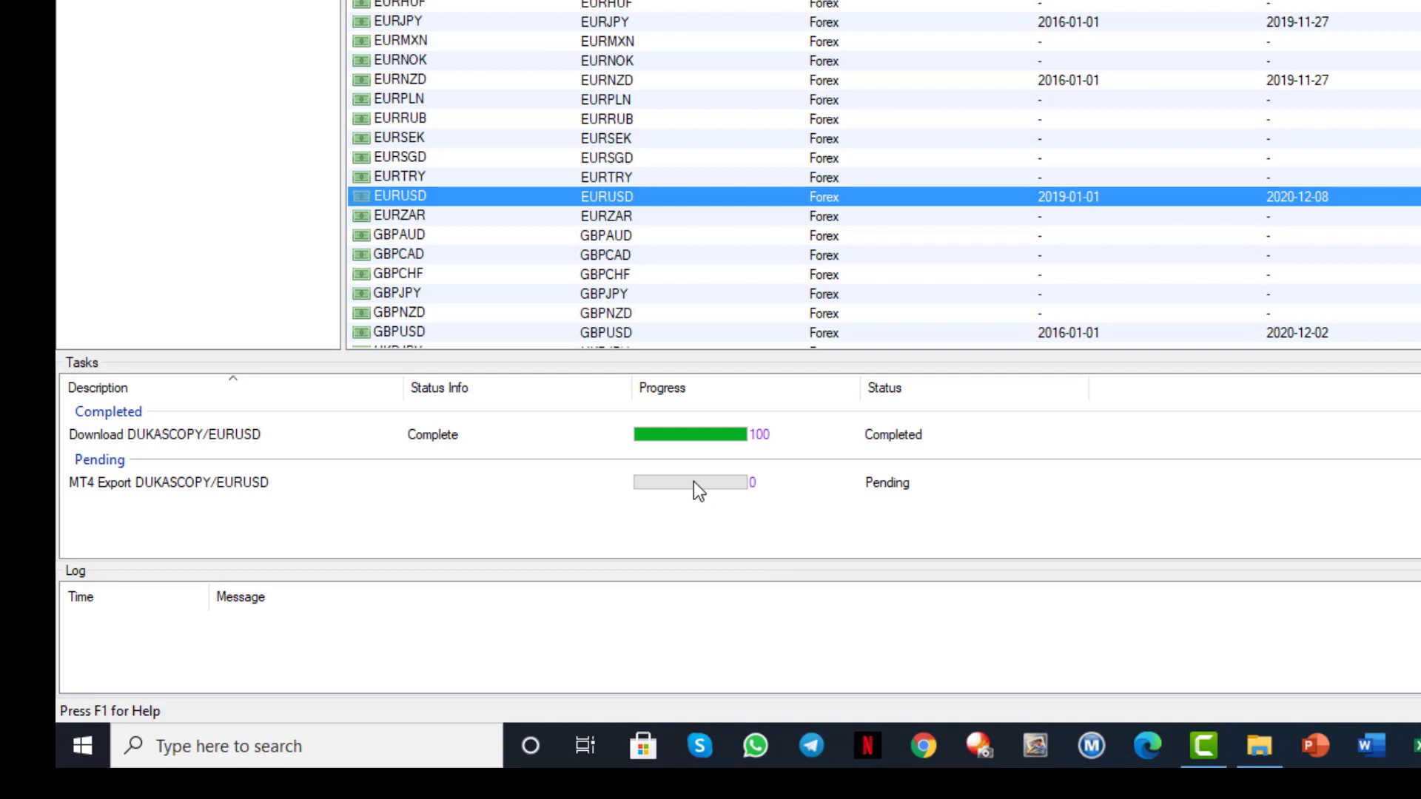
right_click(694, 481)
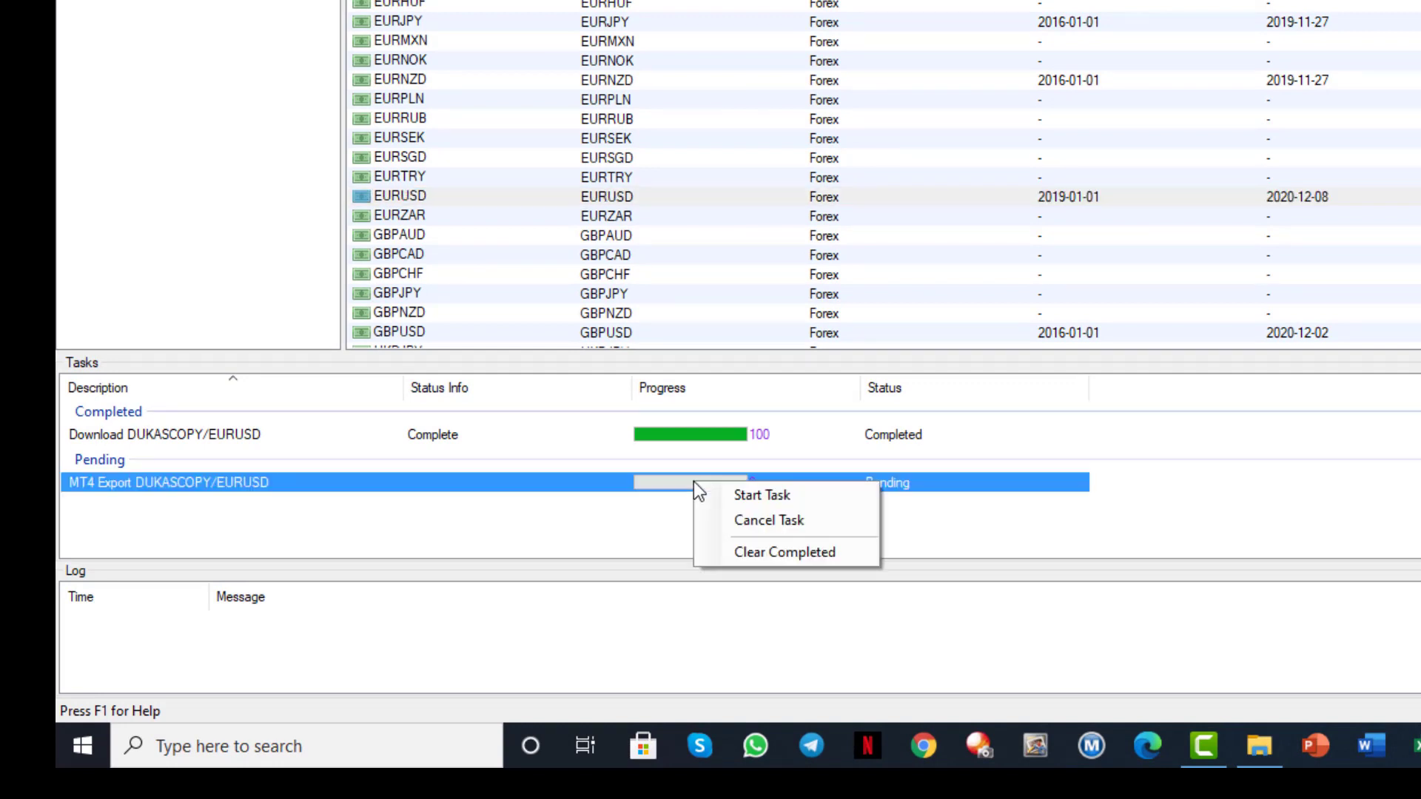
left_click(765, 497)
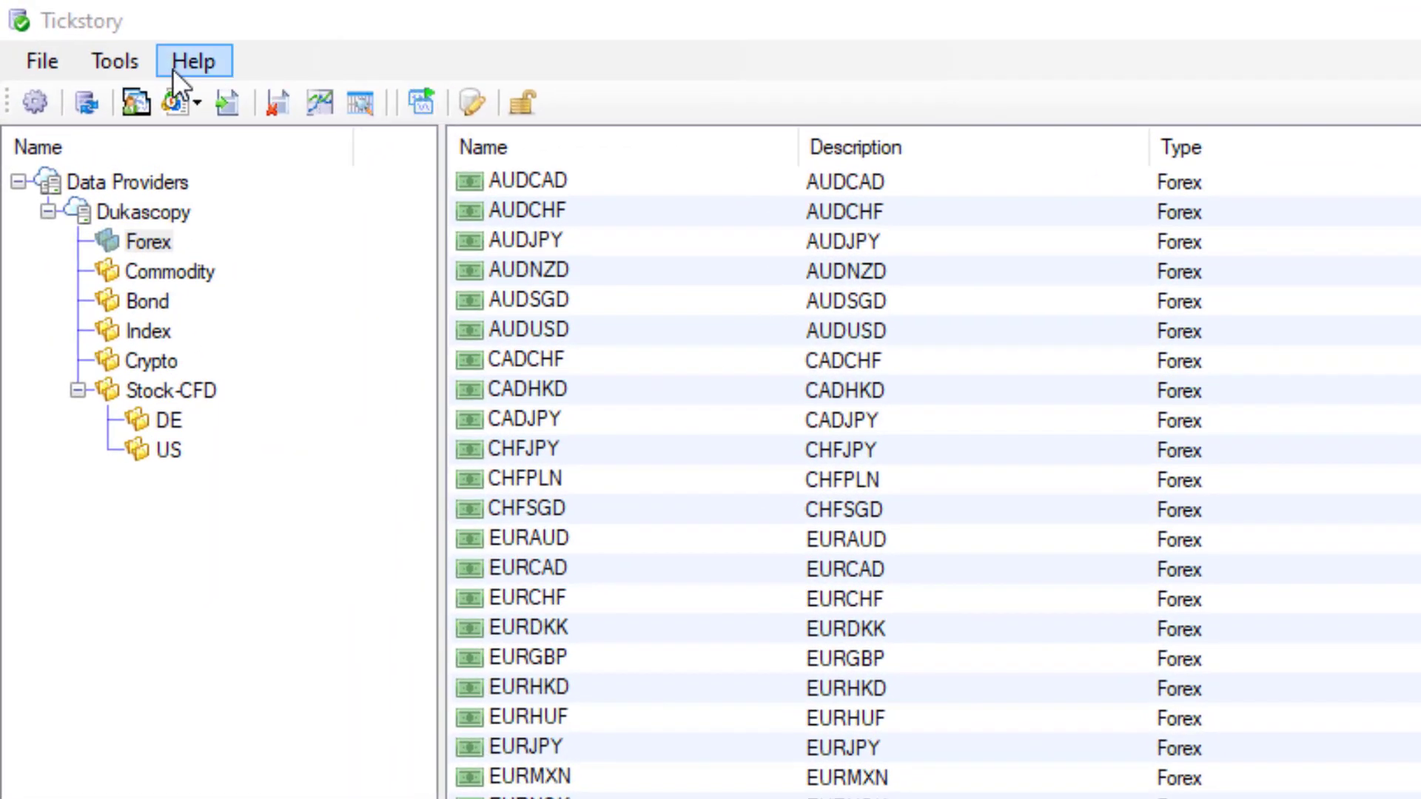
left_click(113, 65)
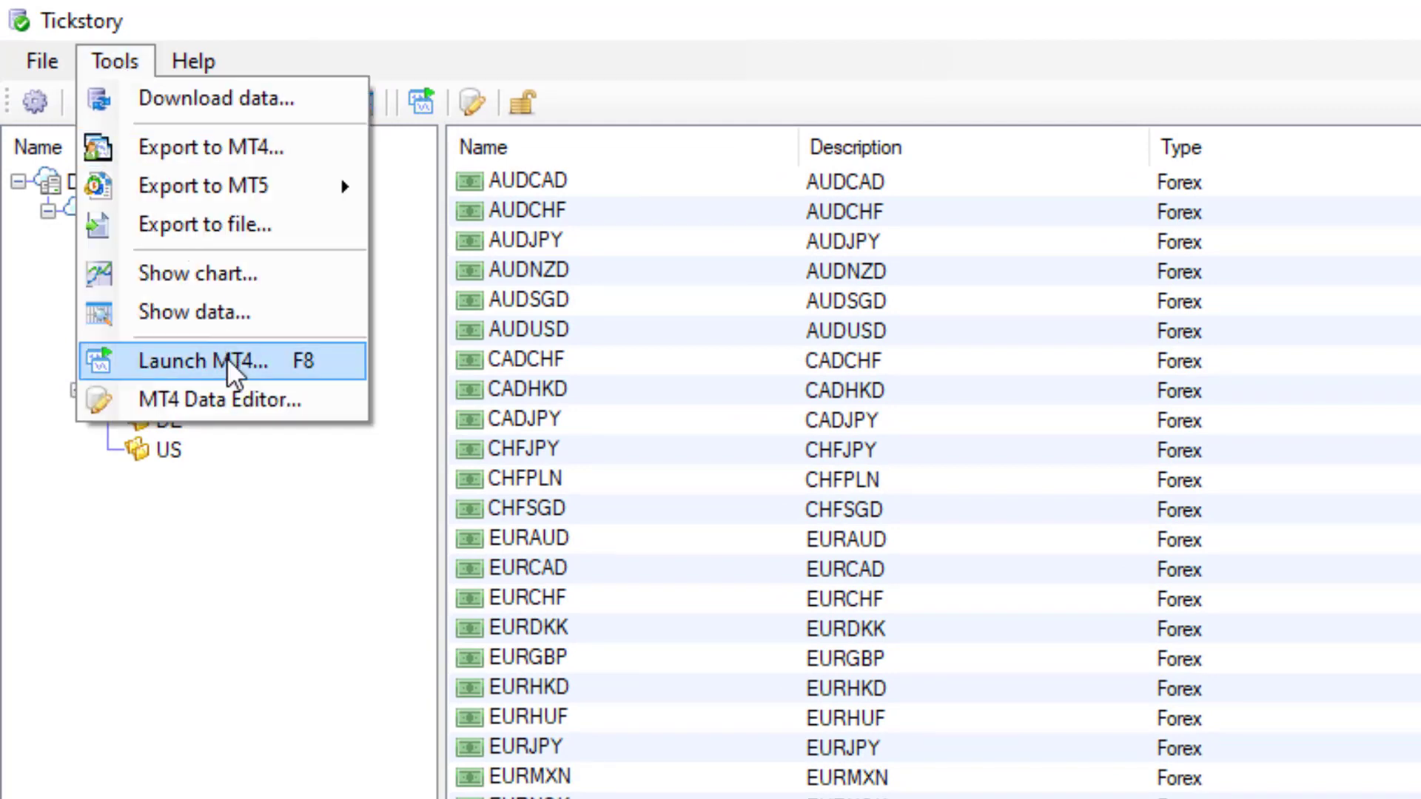
left_click(729, 77)
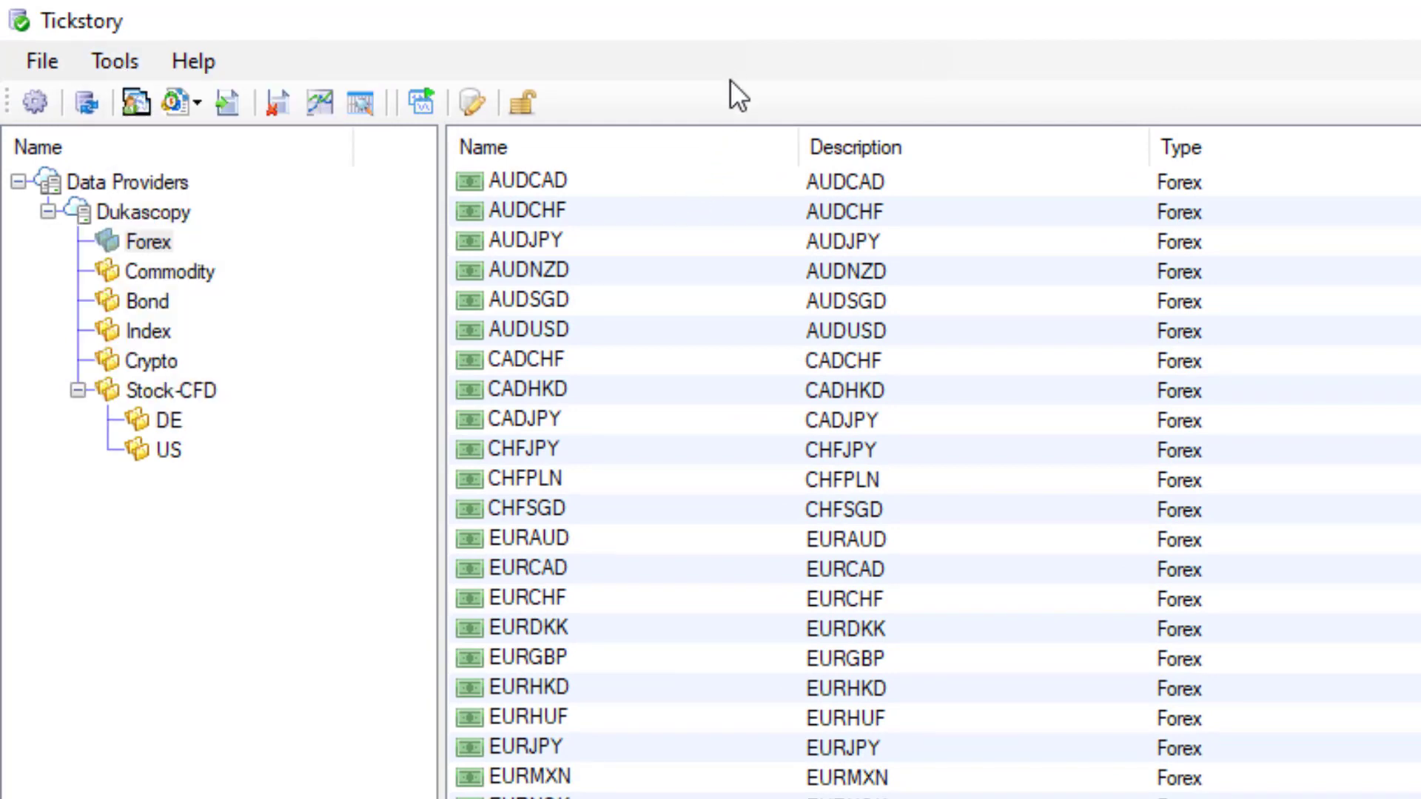